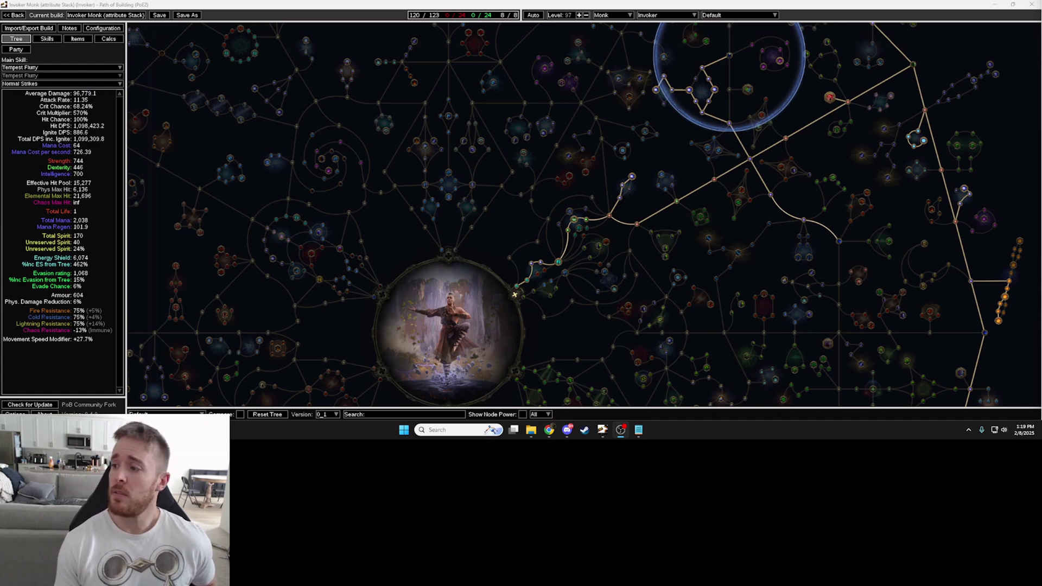
# Switch to the browser and read what the Megalomaniac diamond allocates on its wiki page, then clear the window away from the passive tree
pyautogui.hotkey('alt', 'Tab')
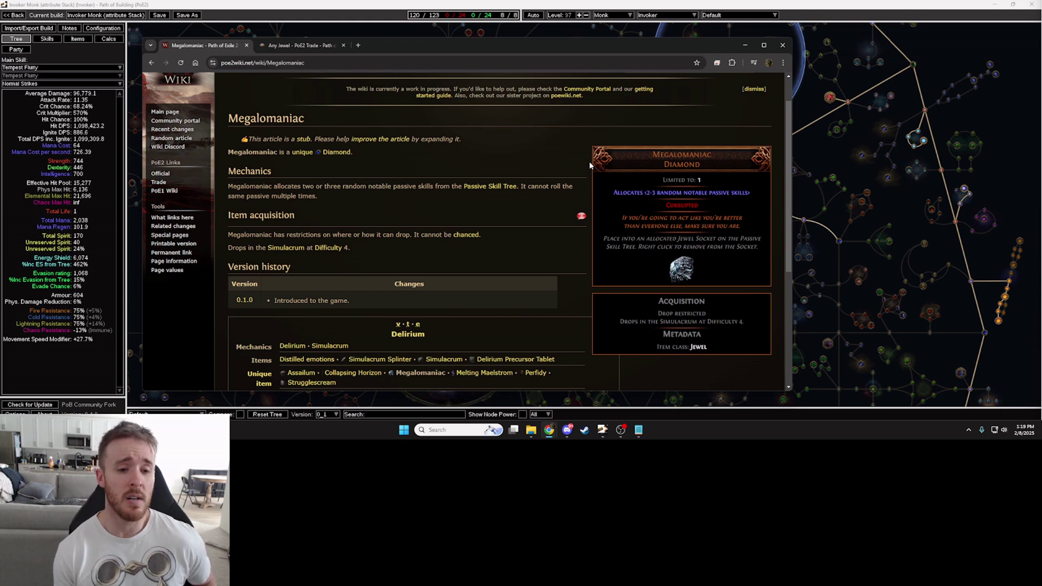
pyautogui.moveTo(615, 195); pyautogui.dragTo(662, 195)
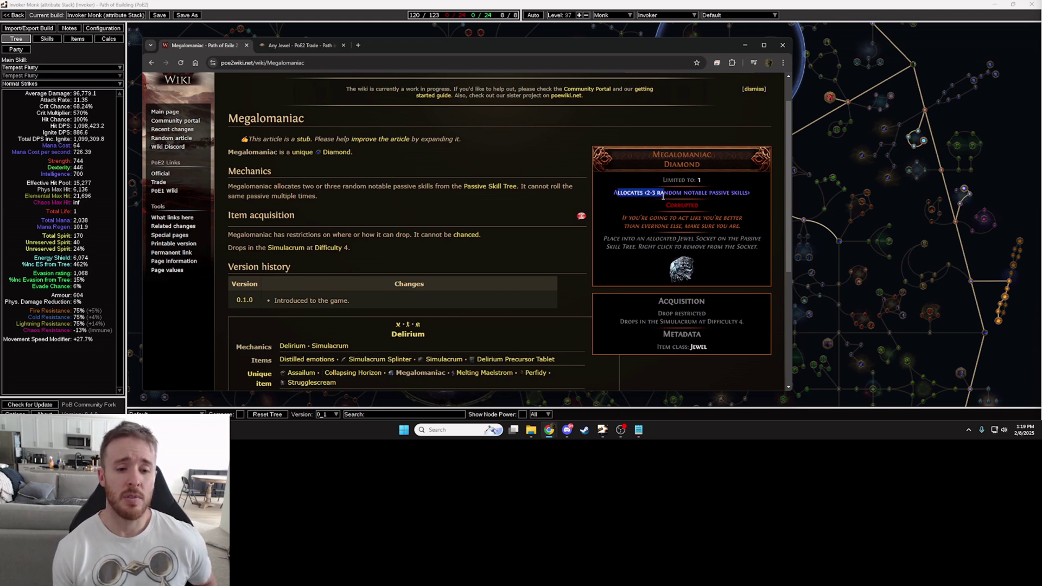
pyautogui.click(645, 200)
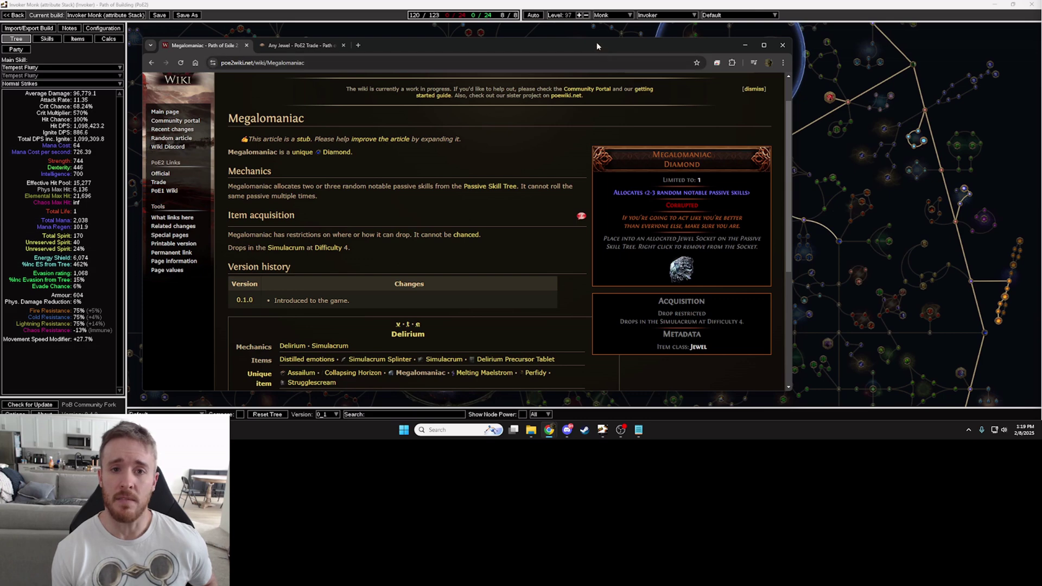
pyautogui.moveTo(597, 46); pyautogui.dragTo(1041, 65)
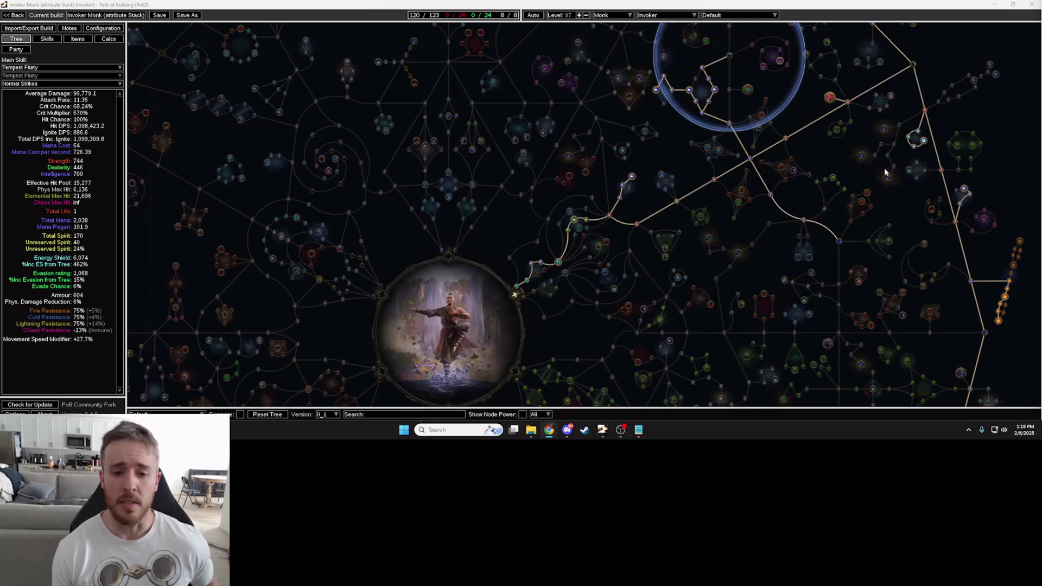
# Turn on node power for the passive tree and rank the nodes by Hit DPS
pyautogui.moveTo(750, 218); pyautogui.dragTo(752, 257)
pyautogui.scroll(-1, 752, 258)
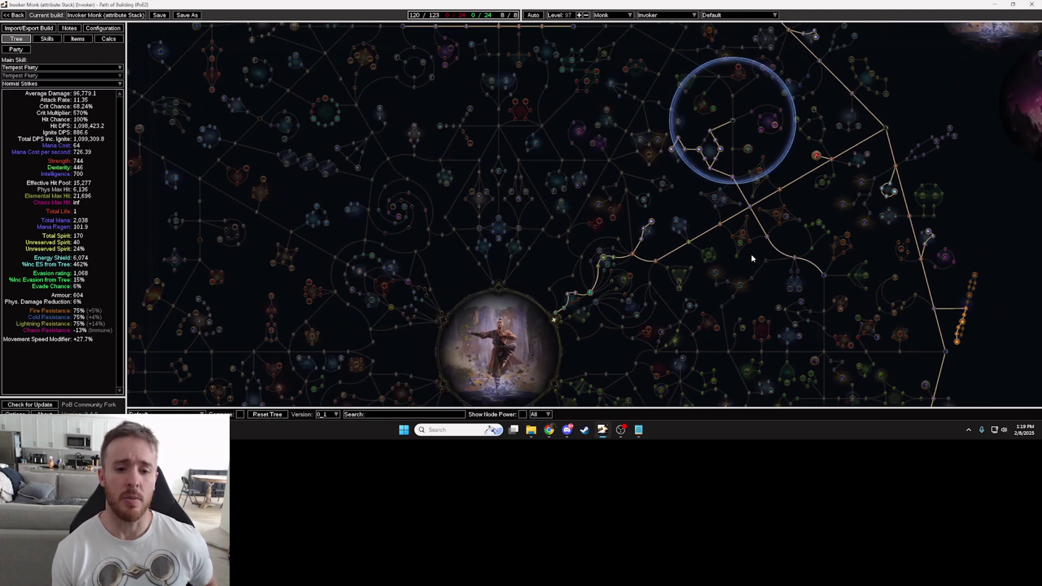
pyautogui.scroll(-1, 752, 258)
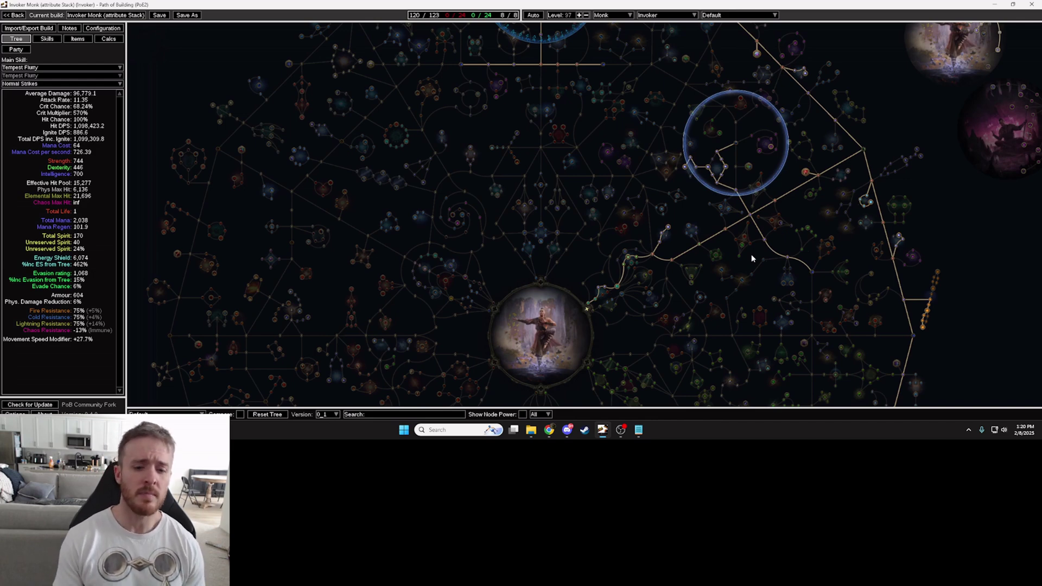
pyautogui.moveTo(751, 258)
pyautogui.mouseDown()
pyautogui.moveTo(744, 226)
pyautogui.moveTo(761, 228)
pyautogui.moveTo(740, 250)
pyautogui.mouseUp()
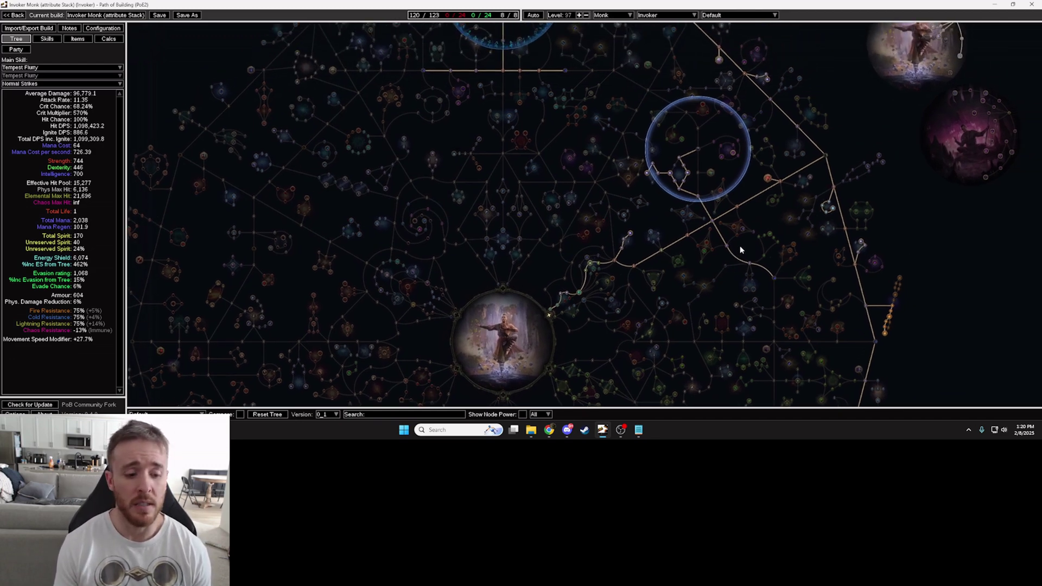
pyautogui.click(522, 415)
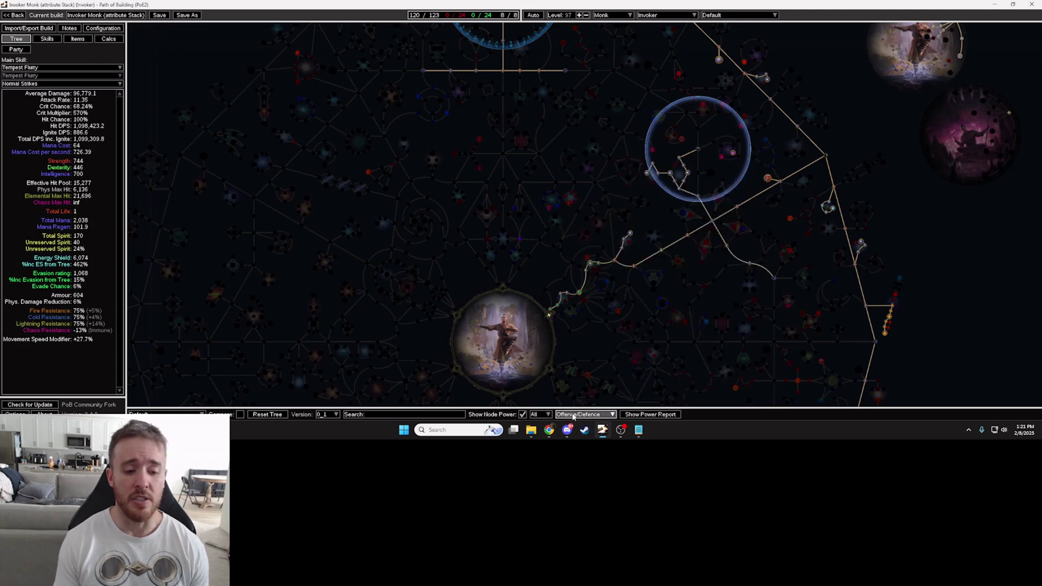
pyautogui.click(605, 416)
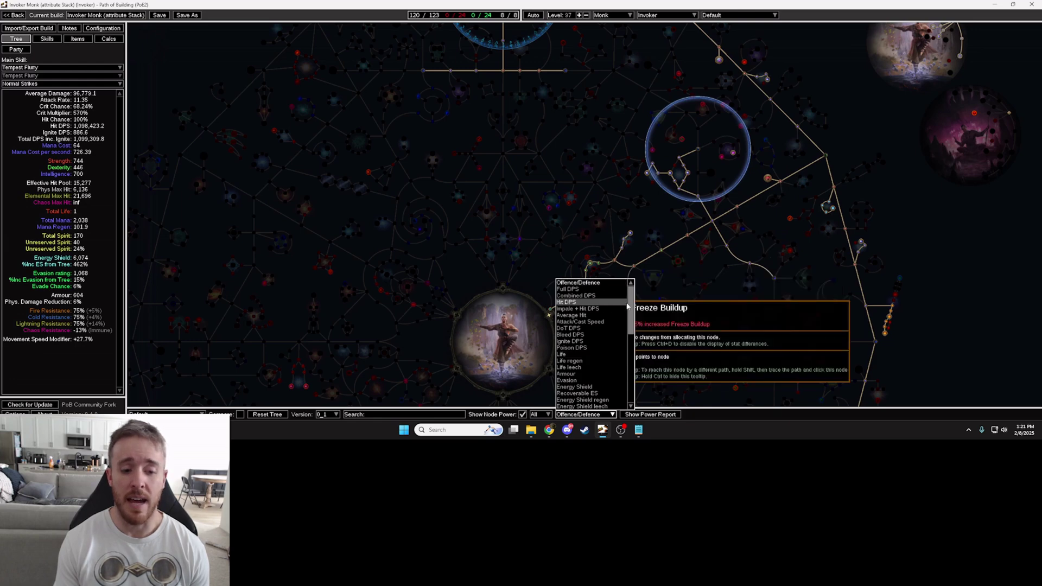
pyautogui.moveTo(629, 305)
pyautogui.mouseDown()
pyautogui.moveTo(634, 375)
pyautogui.moveTo(632, 304)
pyautogui.mouseUp()
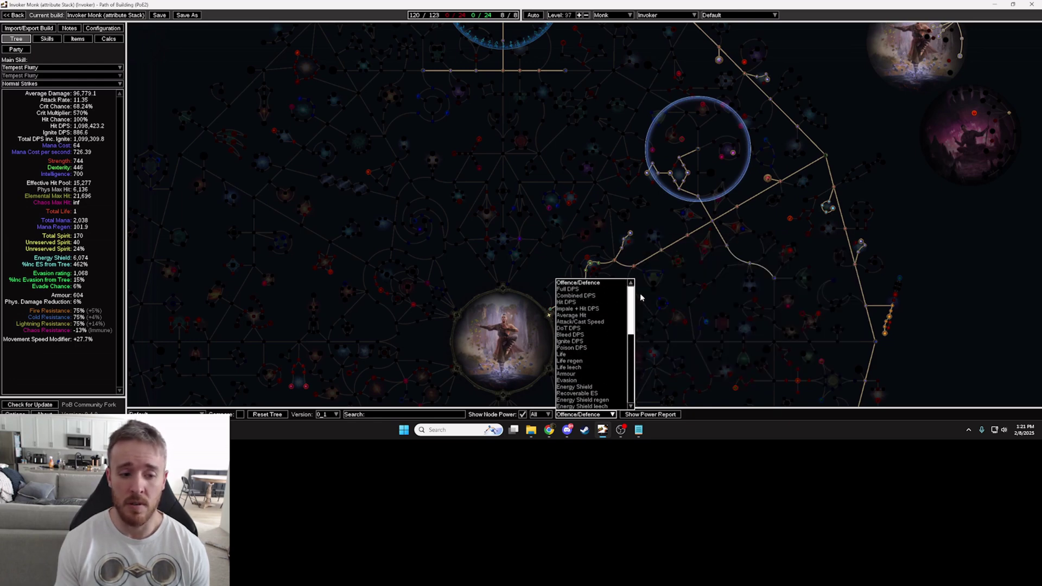
pyautogui.click(588, 303)
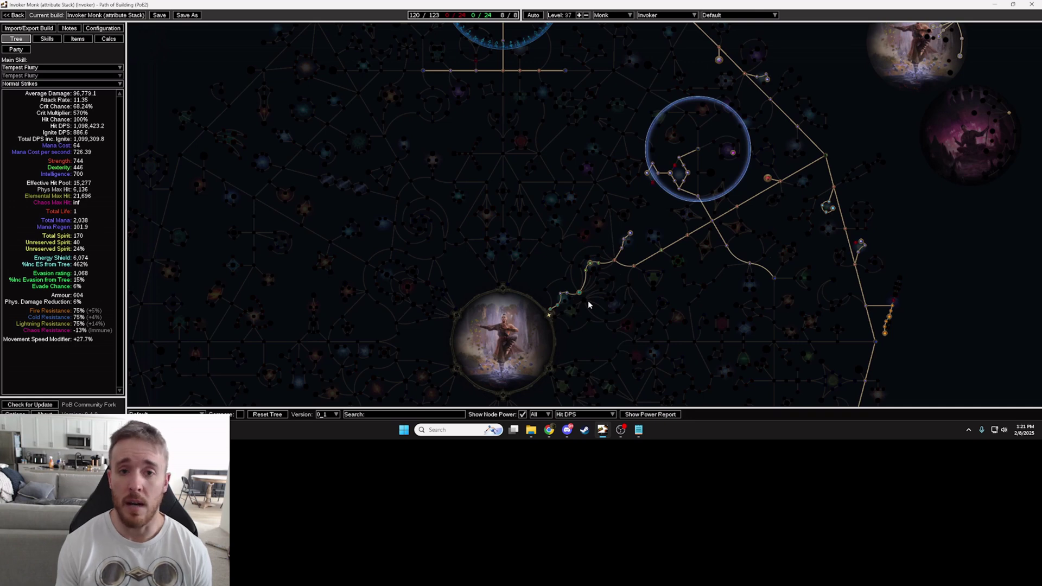
pyautogui.scroll(2, 695, 272)
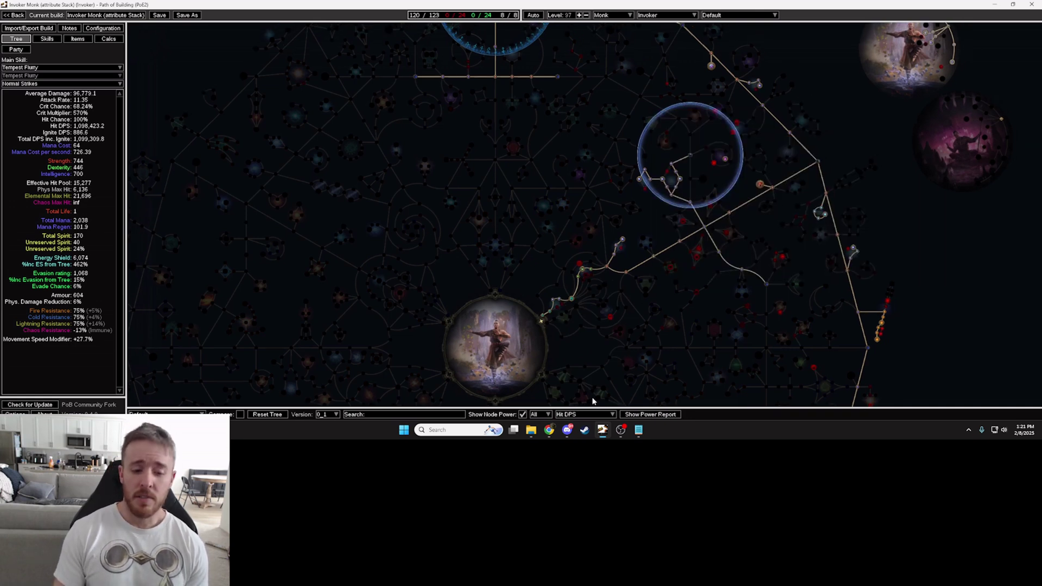
# Show the power report for the passive tree's unallocated nodes
pyautogui.click(632, 415)
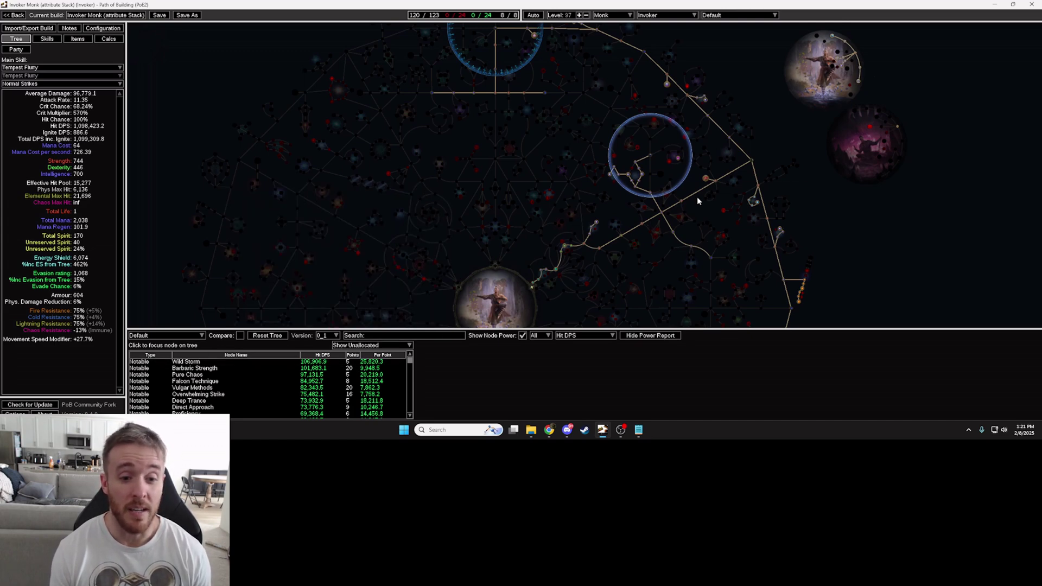
pyautogui.moveTo(699, 197); pyautogui.dragTo(683, 182)
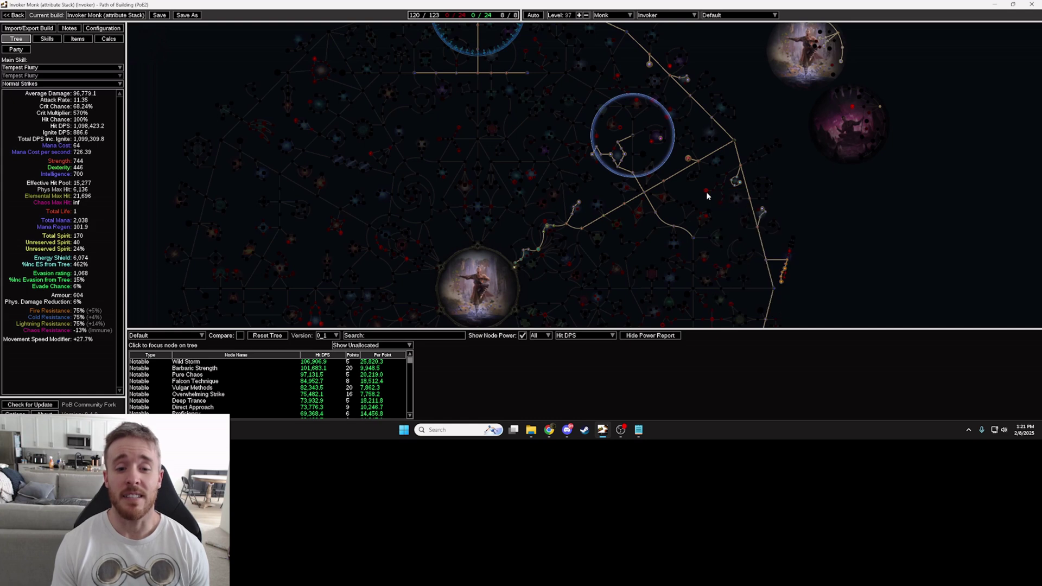
pyautogui.moveTo(706, 193)
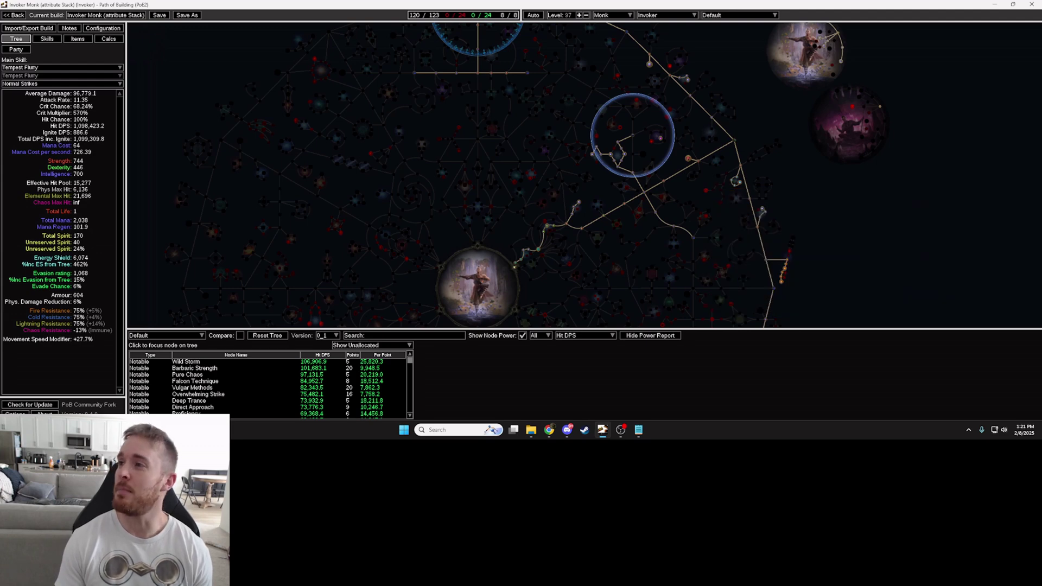
# Bring back the browser's trade page and search for jewels that allocate Wild Storm
pyautogui.moveTo(1041, 47); pyautogui.dragTo(615, 47)
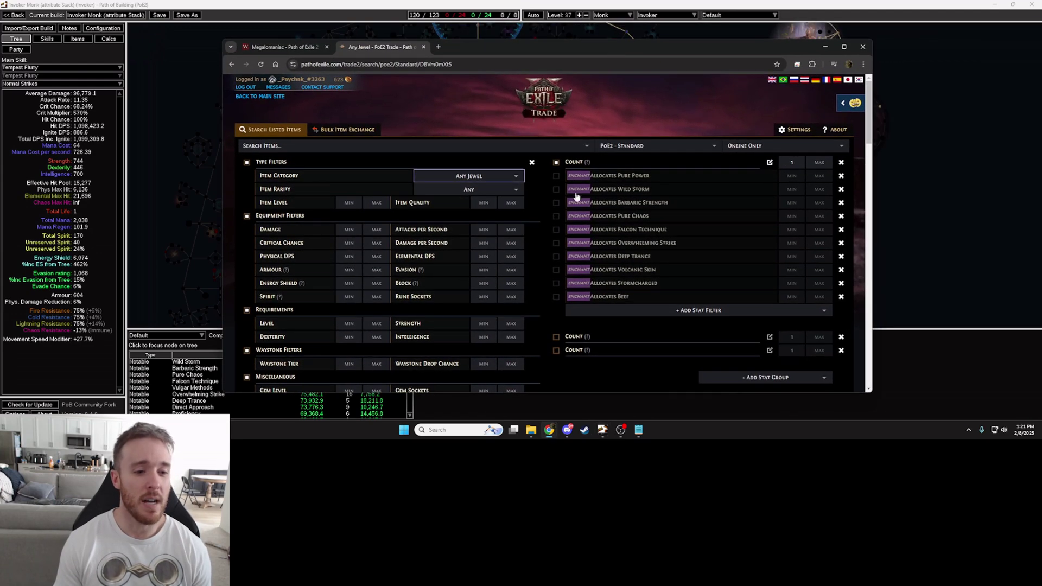
pyautogui.scroll(-4, 547, 220)
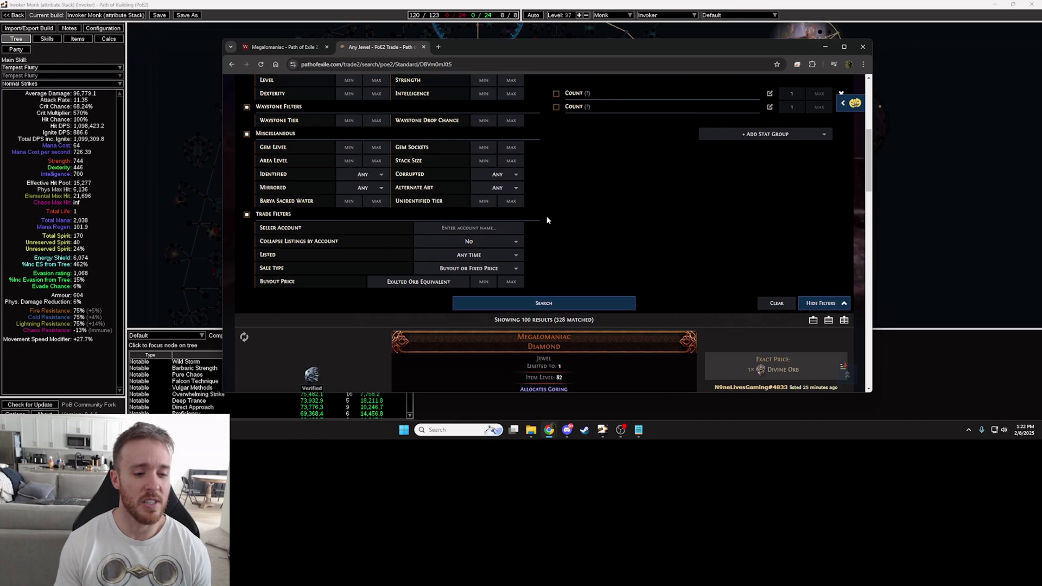
pyautogui.click(554, 259)
pyautogui.scroll(-2, 374, 234)
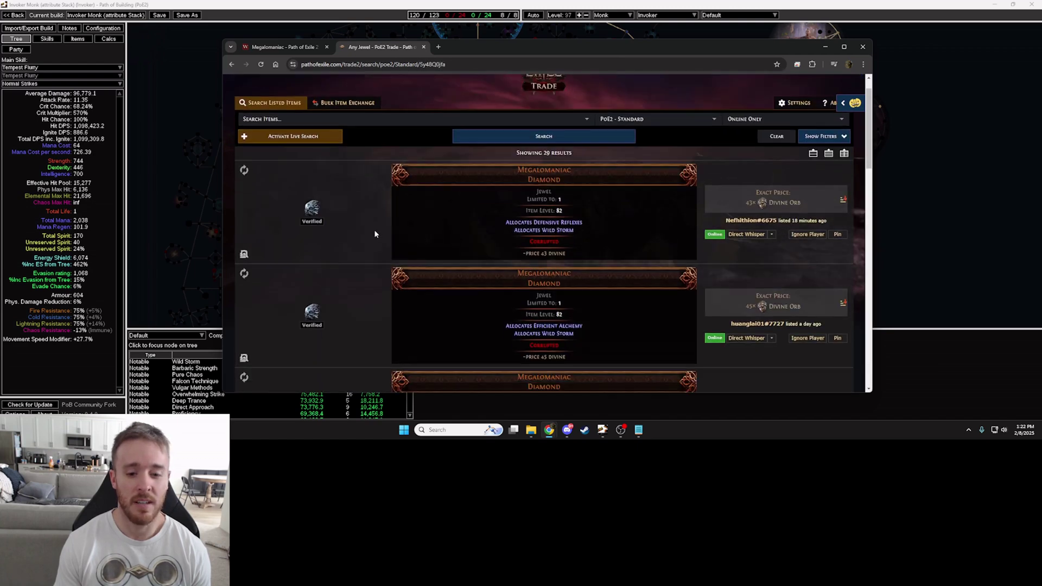
# Compare the asking prices and extra notables of the listed Wild Storm jewels, then return to the passive tree
pyautogui.scroll(-2, 375, 234)
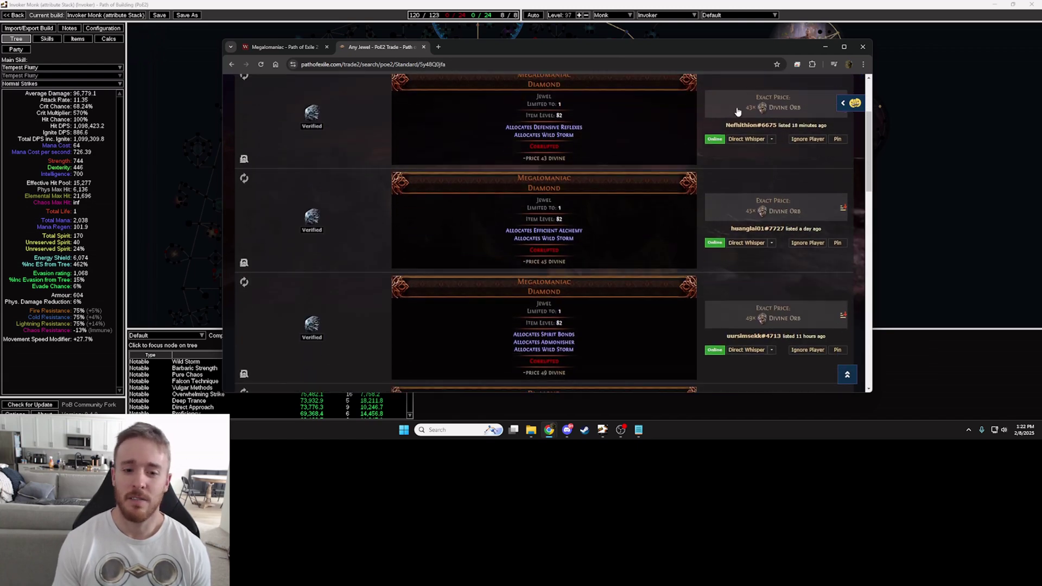
pyautogui.scroll(-4, 708, 128)
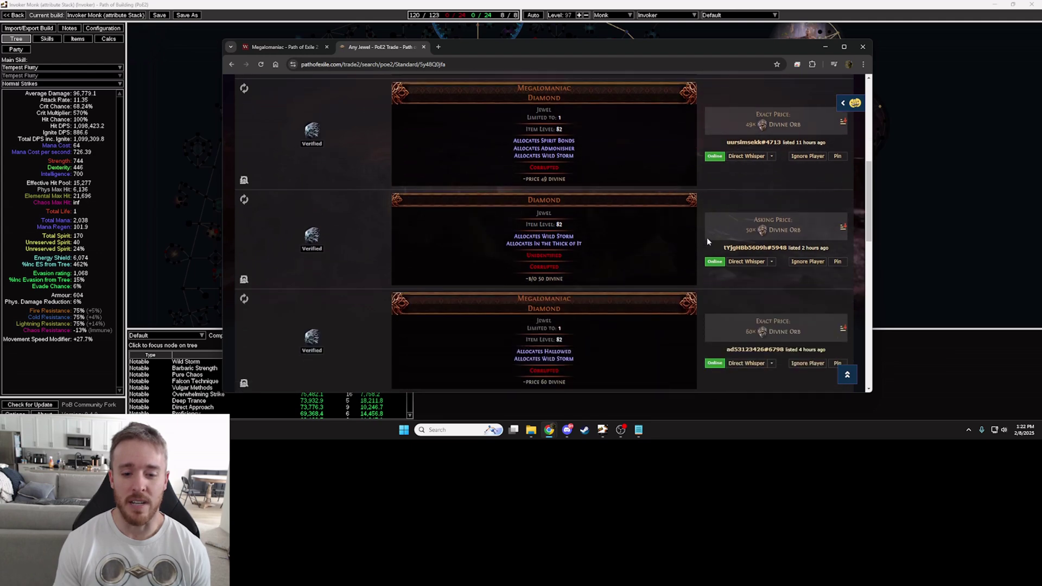
pyautogui.scroll(-3, 707, 236)
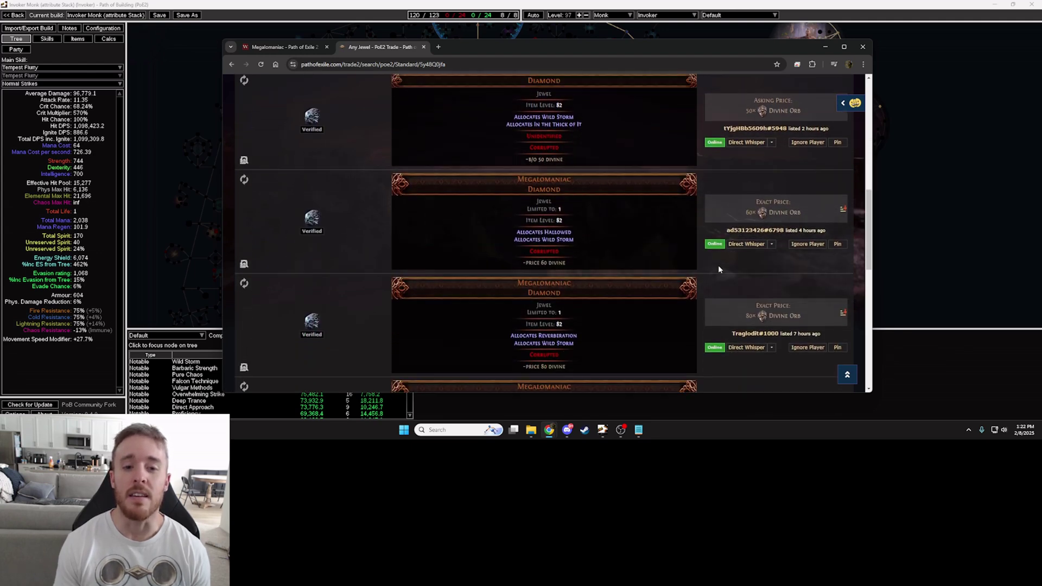
pyautogui.scroll(5, 718, 266)
pyautogui.scroll(-2, 718, 270)
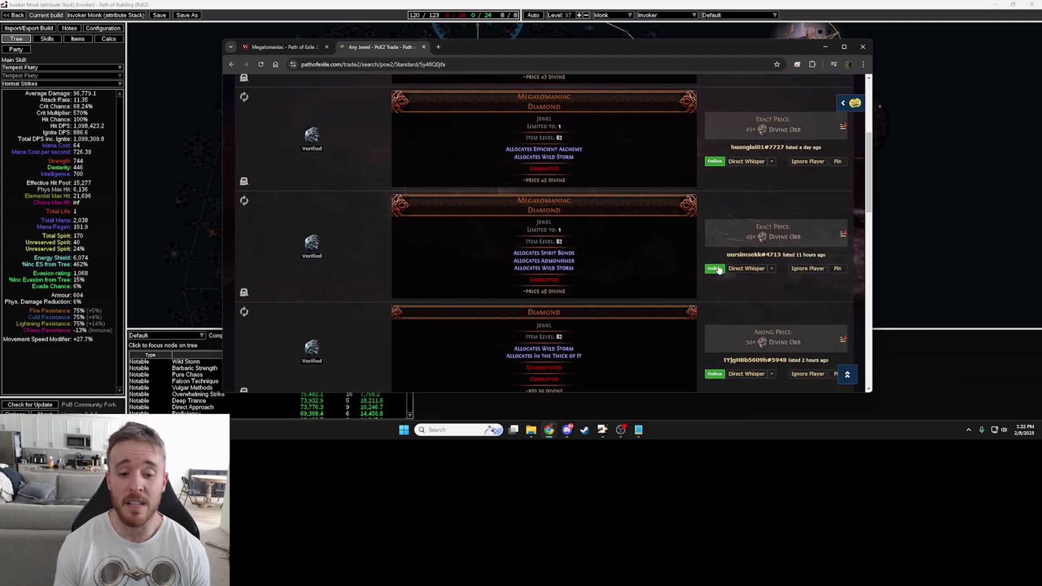
pyautogui.scroll(4, 684, 261)
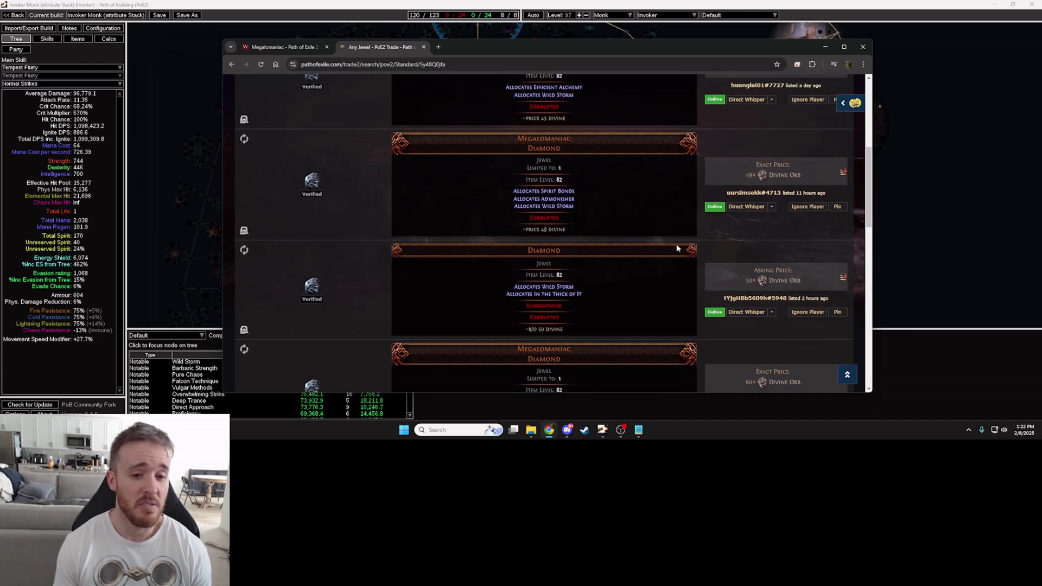
pyautogui.scroll(-2, 686, 279)
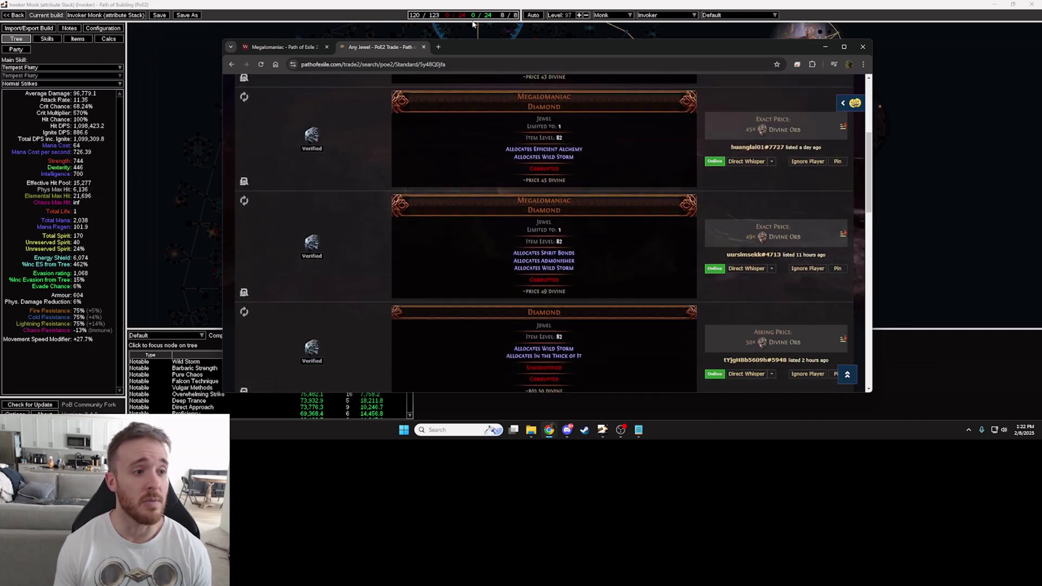
pyautogui.moveTo(478, 48); pyautogui.dragTo(1041, 109)
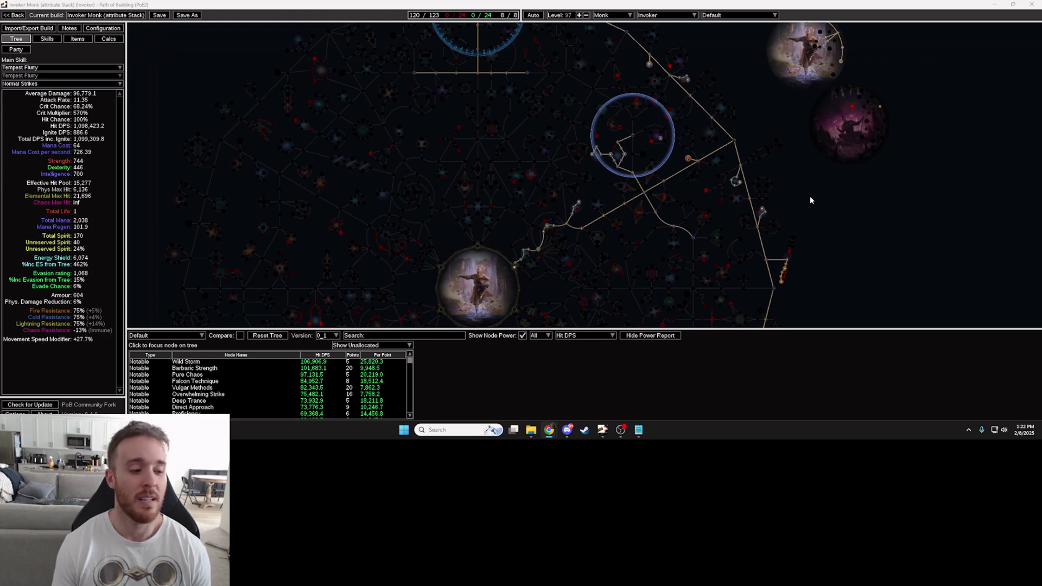
# Focus the passive tree on the Barbaric Strength notable from the power report
pyautogui.moveTo(811, 200); pyautogui.dragTo(800, 187)
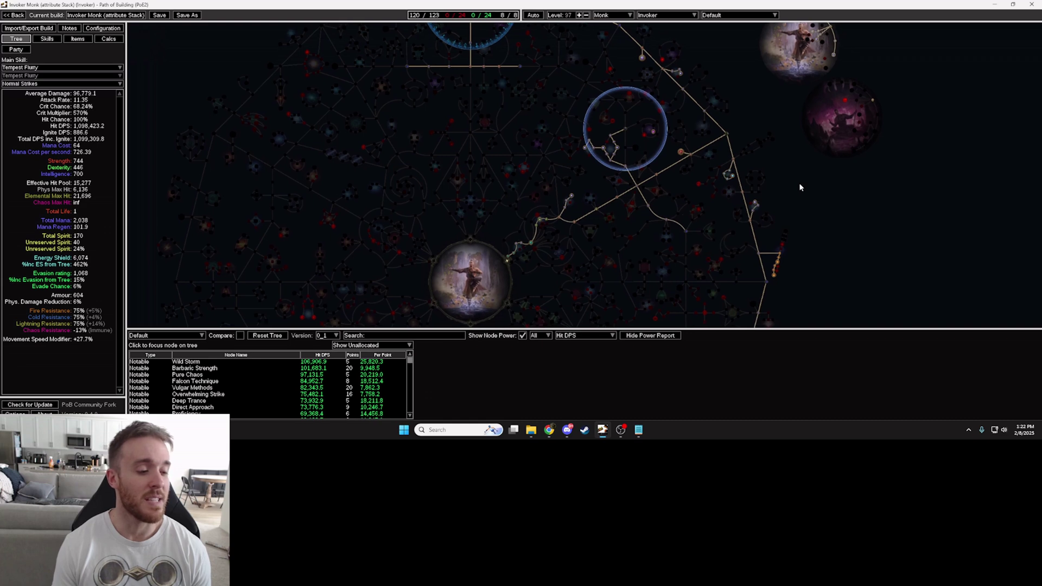
pyautogui.click(317, 372)
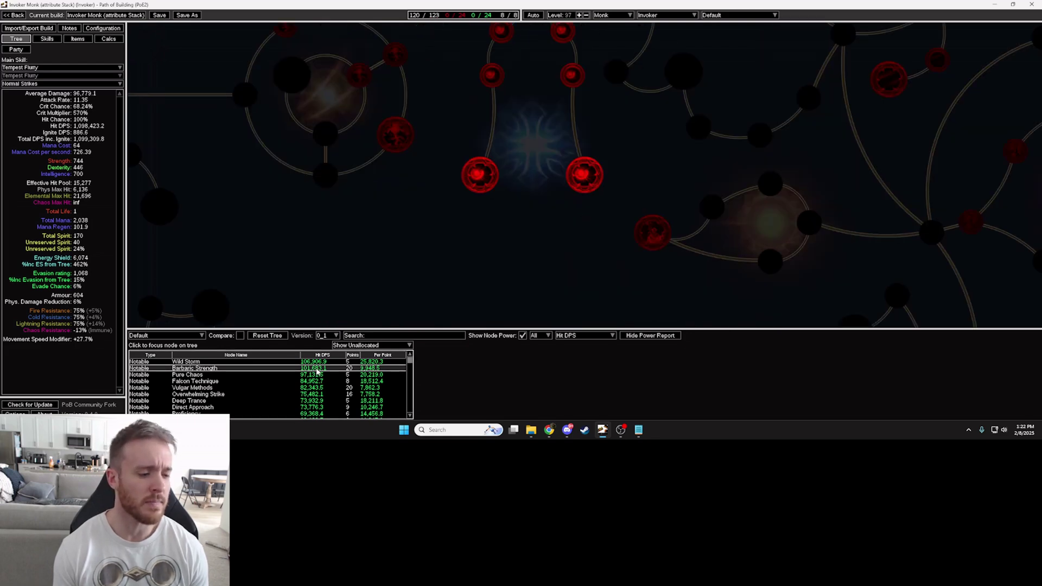
pyautogui.moveTo(595, 169)
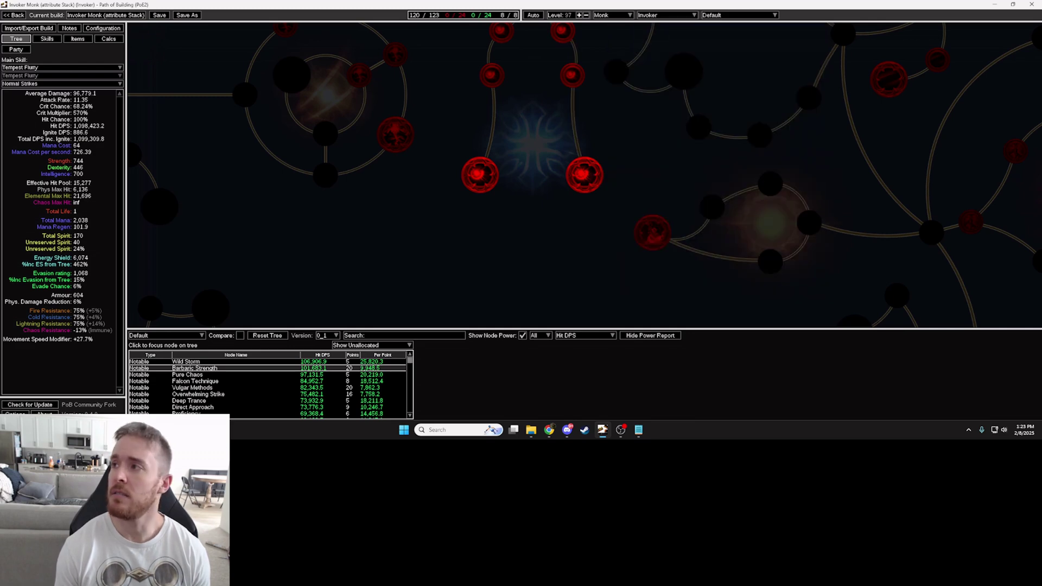
# Search the trade page for jewels allocating Barbaric Strength instead of Wild Storm and compare the listed prices
pyautogui.moveTo(1041, 76); pyautogui.dragTo(535, 46)
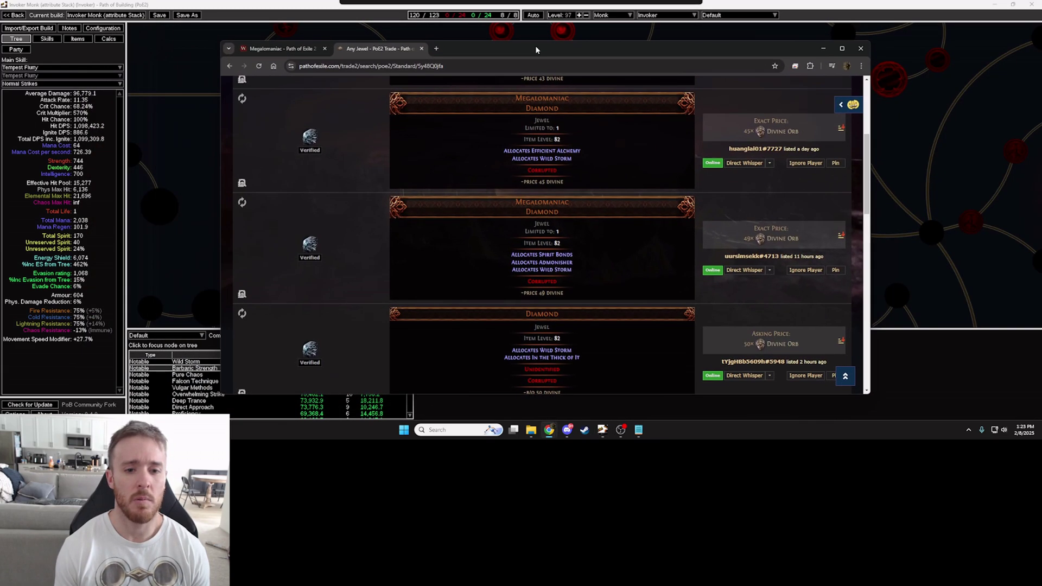
pyautogui.scroll(4, 790, 187)
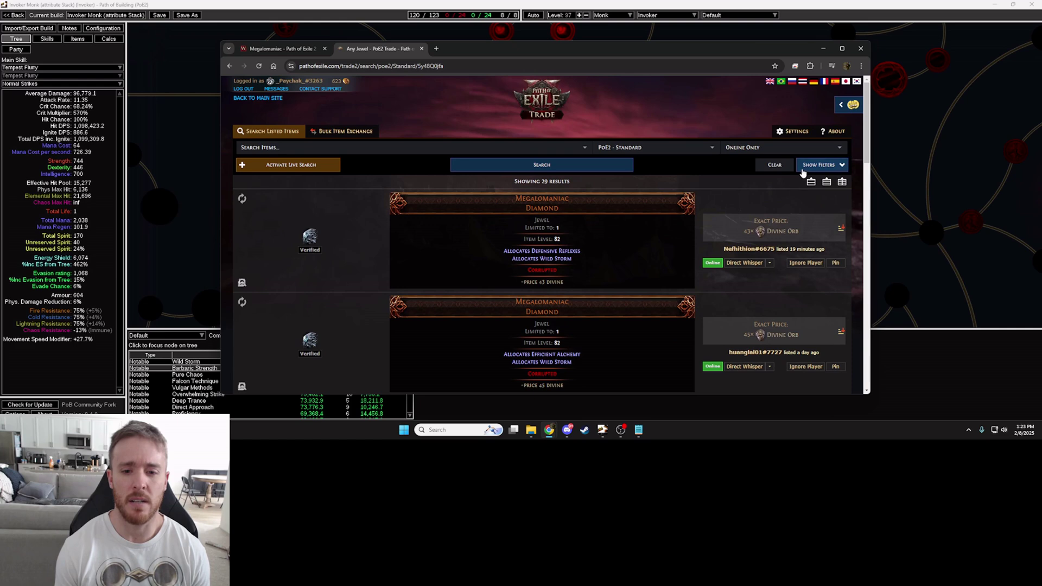
pyautogui.click(803, 169)
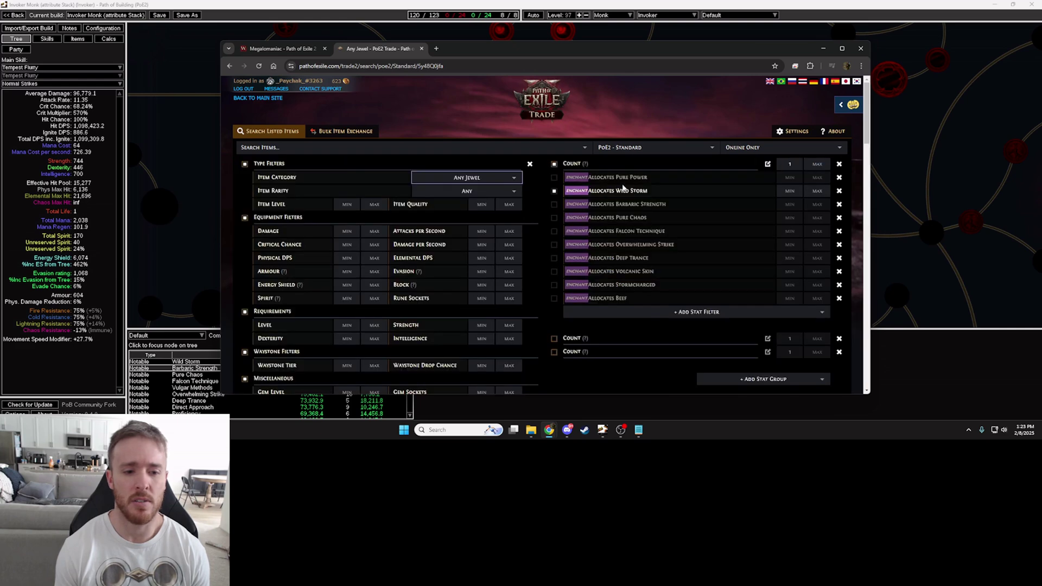
pyautogui.click(553, 205)
pyautogui.scroll(-5, 542, 215)
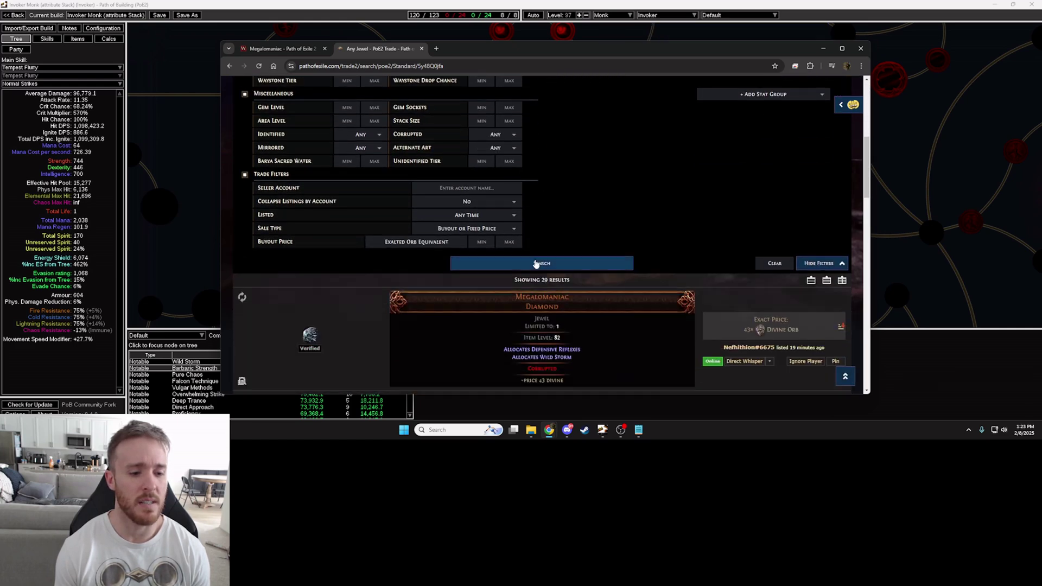
pyautogui.click(536, 264)
pyautogui.scroll(-2, 642, 197)
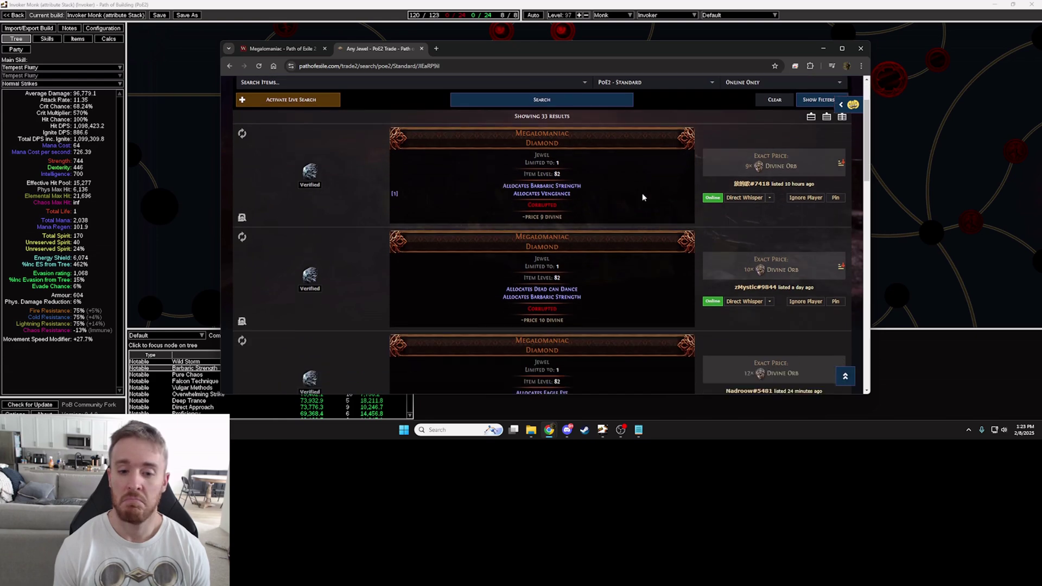
pyautogui.scroll(-1, 642, 197)
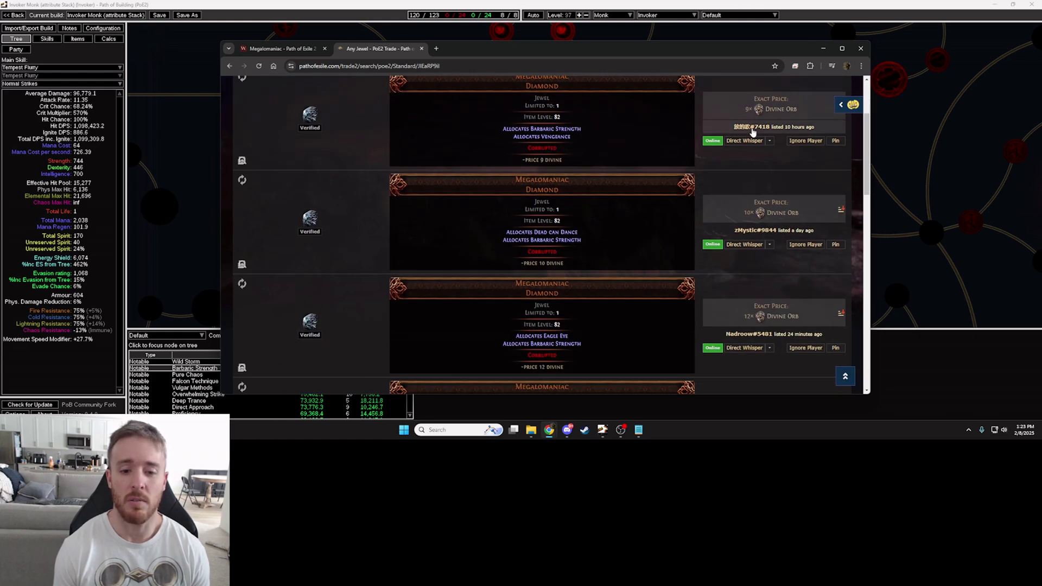
pyautogui.scroll(-2, 725, 196)
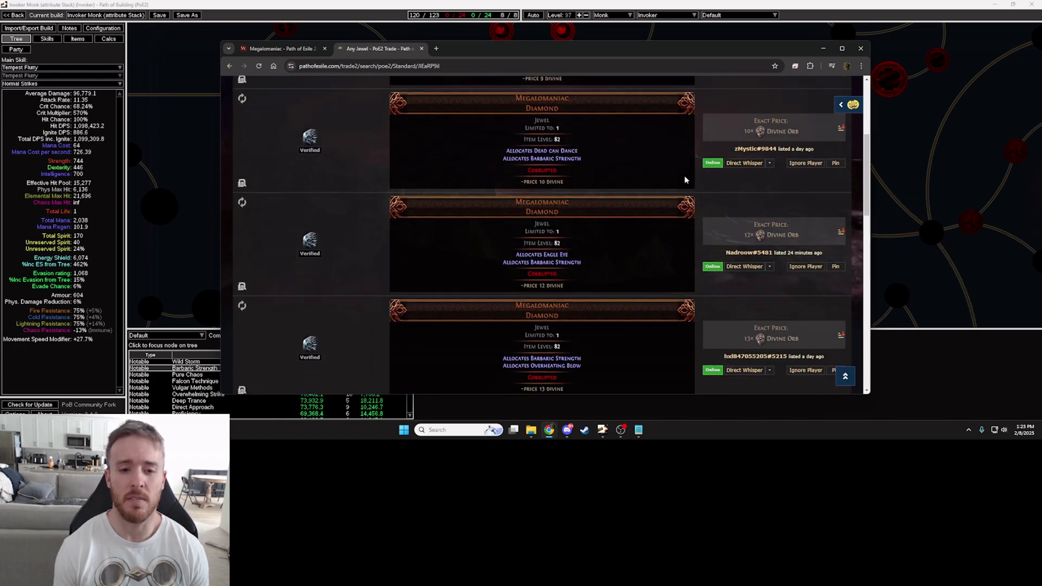
# Finish reviewing the Barbaric Strength listings, return to the passive tree, and inspect the Barbaric Strength and Pure Chaos notables' damage gains
pyautogui.scroll(1, 684, 179)
pyautogui.scroll(2, 692, 154)
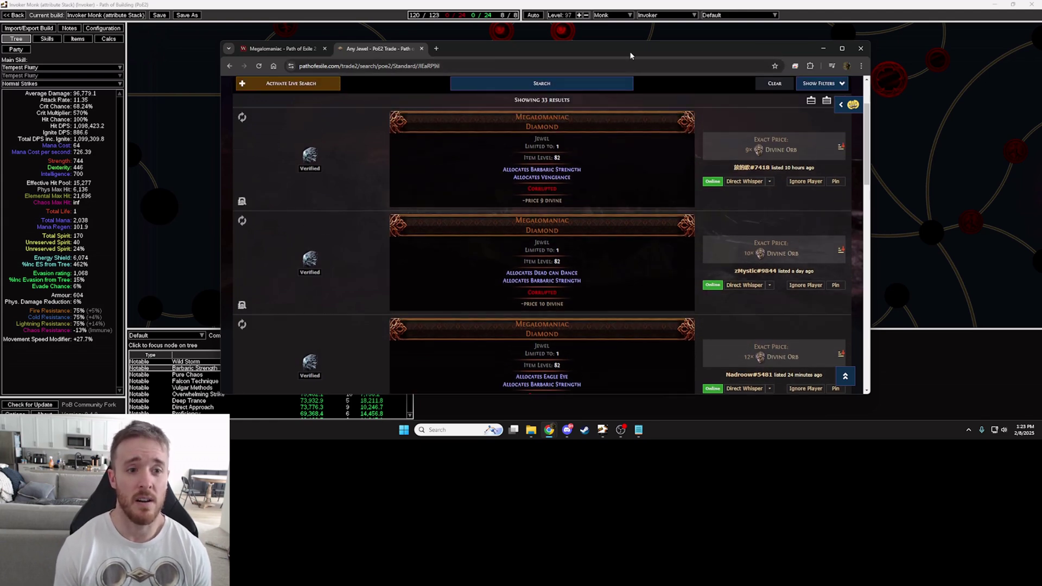
pyautogui.moveTo(629, 51); pyautogui.dragTo(1041, 89)
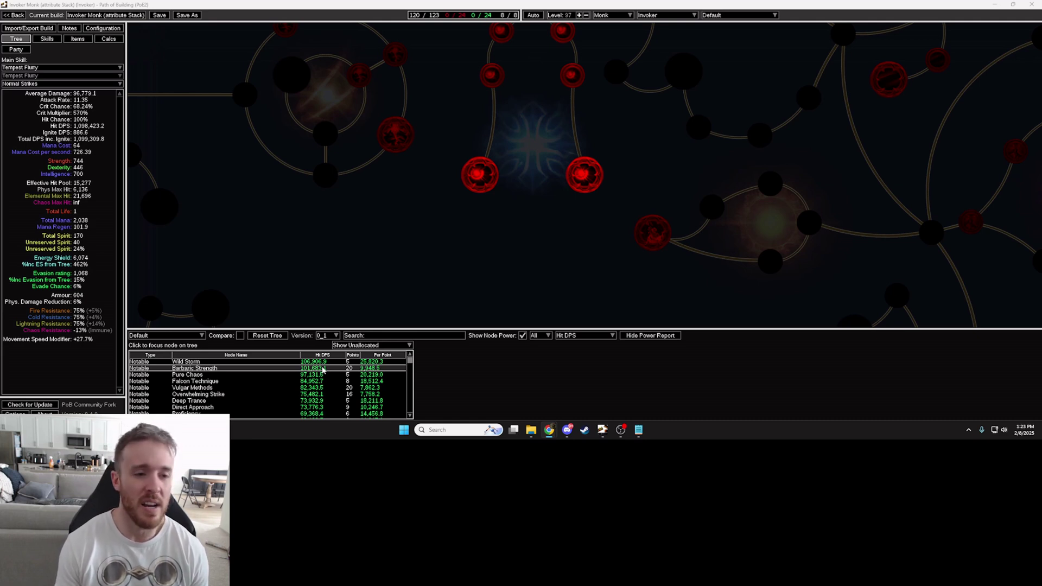
pyautogui.moveTo(595, 176)
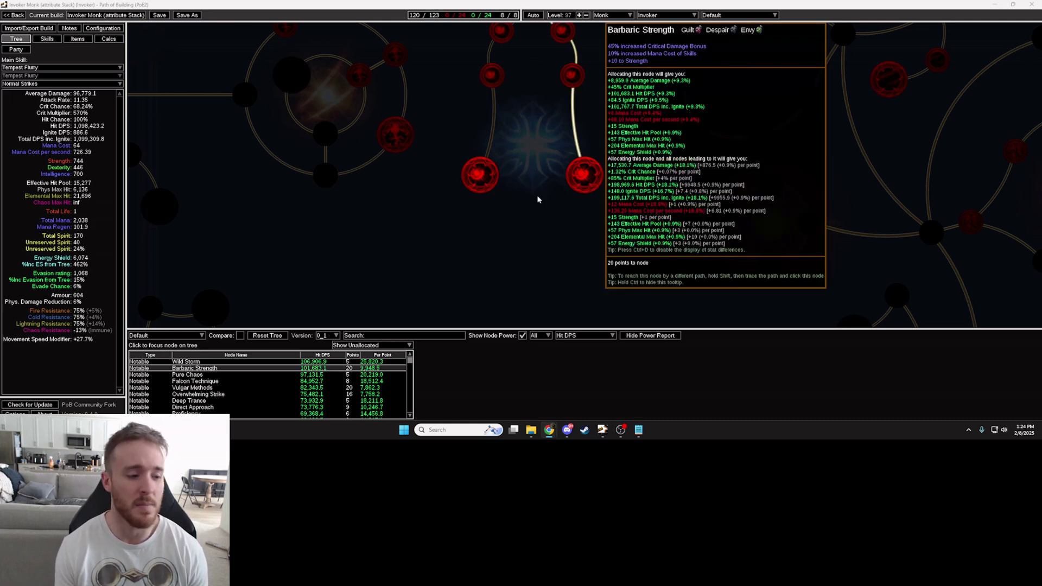
pyautogui.click(202, 375)
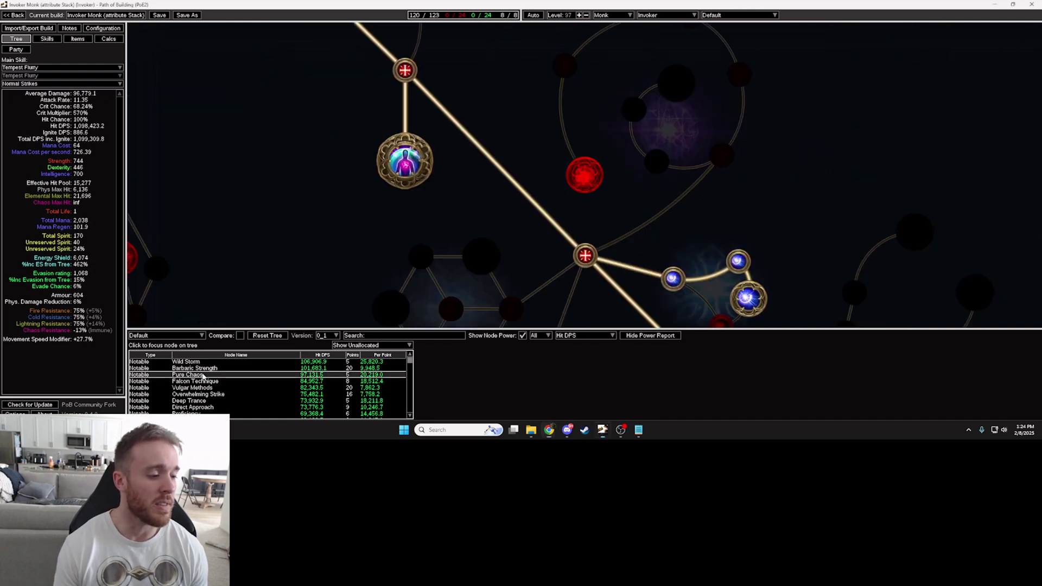
pyautogui.moveTo(574, 171)
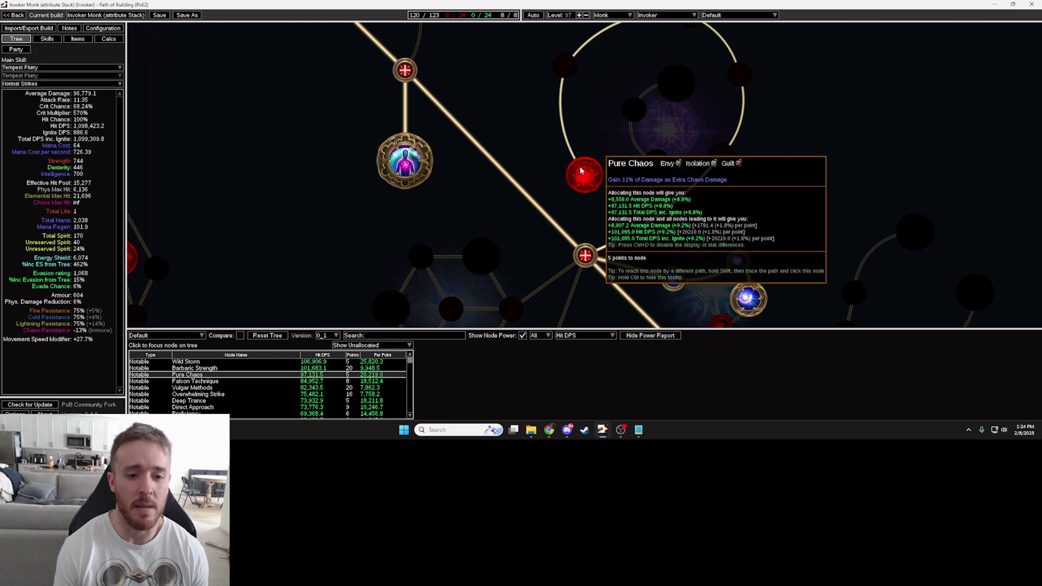
# Bring back the browser's trade page and search for jewels allocating Pure Chaos instead of Barbaric Strength
pyautogui.hotkey('alt', 'Tab')
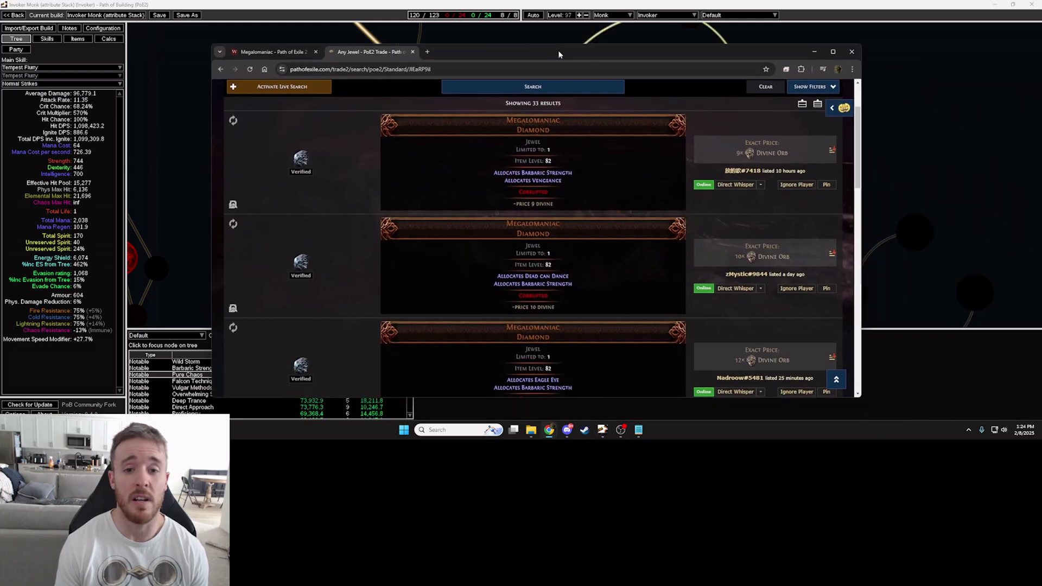
pyautogui.moveTo(559, 55); pyautogui.dragTo(559, 45)
pyautogui.click(809, 77)
pyautogui.click(545, 116)
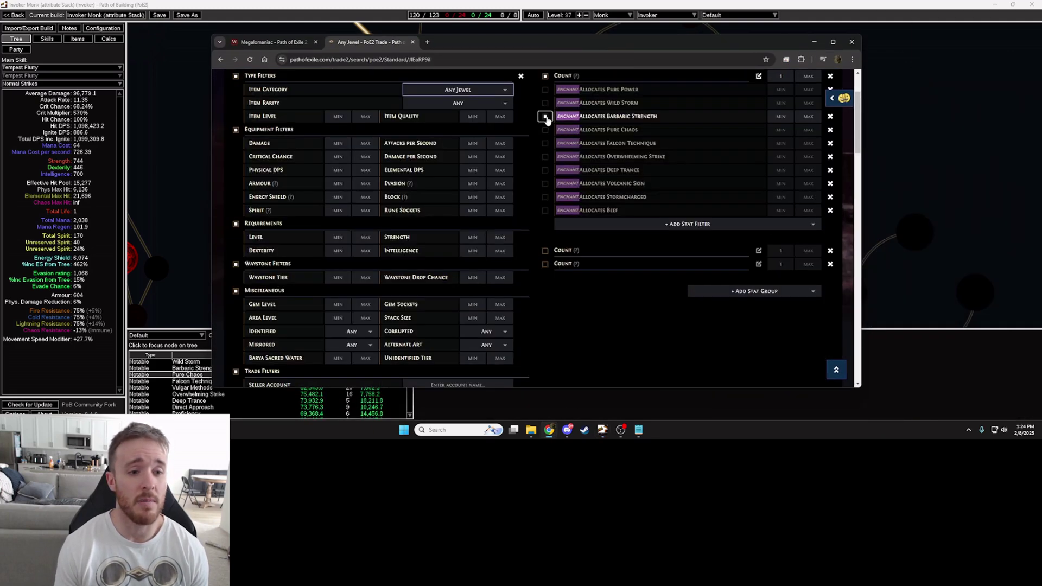
pyautogui.click(545, 116)
pyautogui.click(546, 130)
pyautogui.scroll(-4, 576, 272)
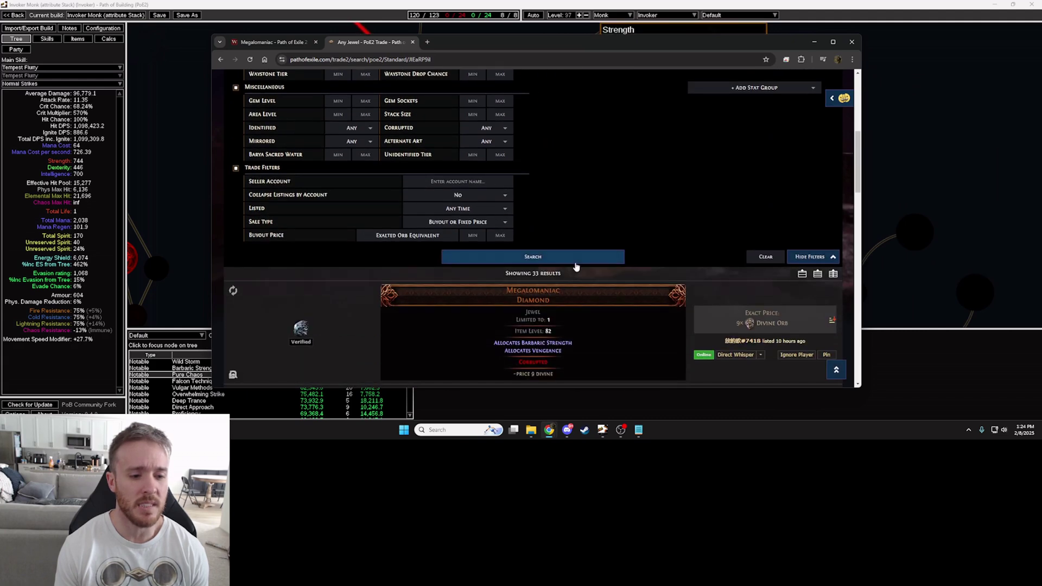
pyautogui.click(576, 262)
# Compare the asking prices and extra notables of the listed Pure Chaos jewels, then return to the passive tree
pyautogui.scroll(-3, 736, 162)
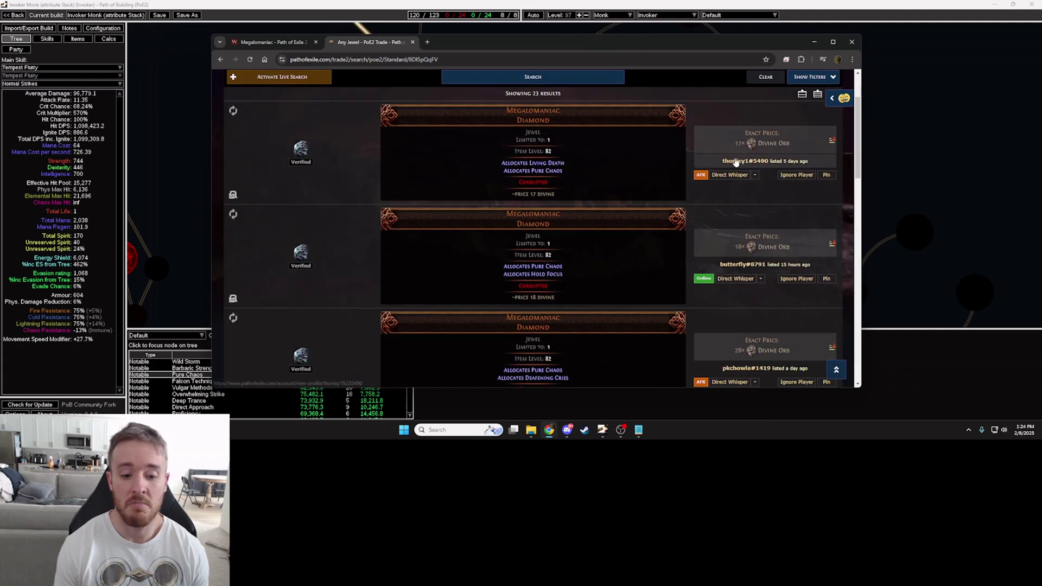
pyautogui.scroll(-3, 705, 157)
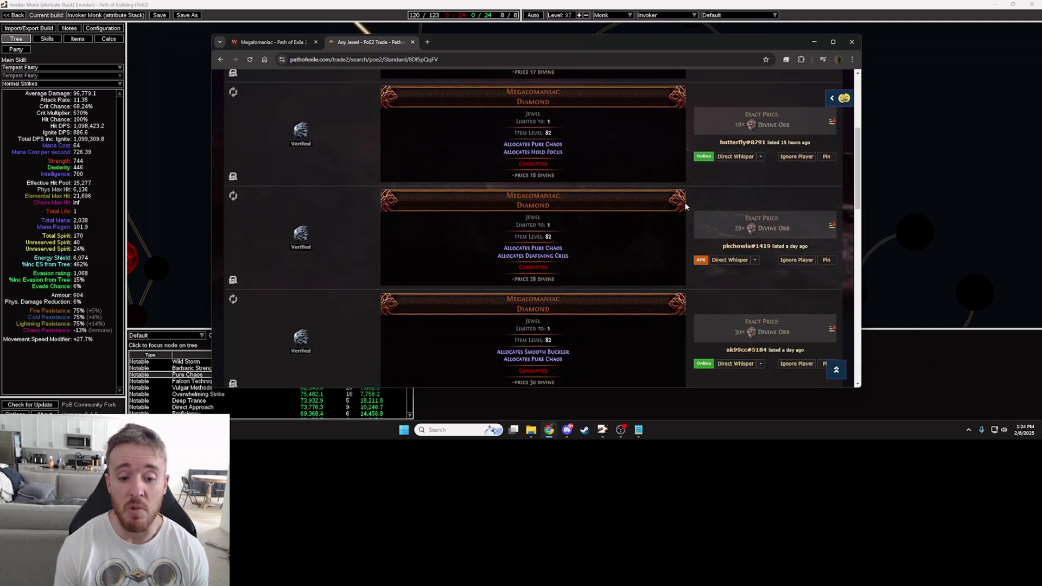
pyautogui.scroll(2, 685, 206)
pyautogui.scroll(1, 685, 203)
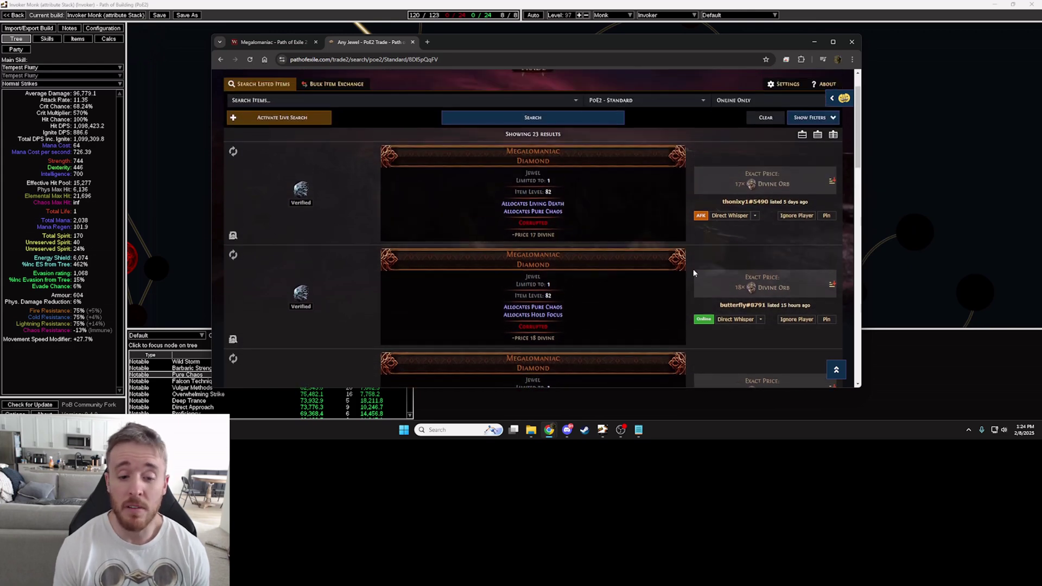
pyautogui.scroll(-1, 693, 268)
pyautogui.scroll(-2, 636, 91)
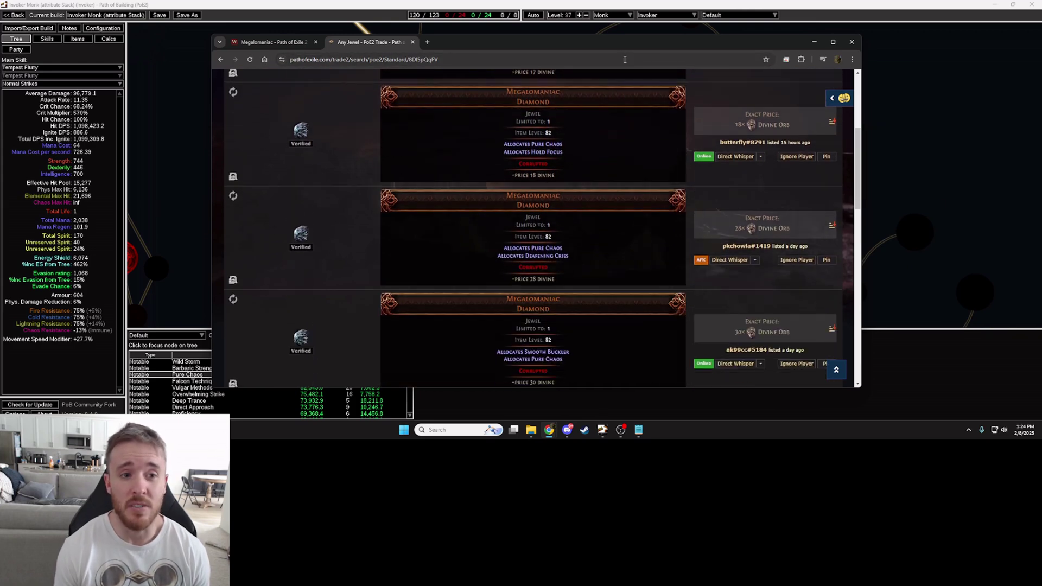
pyautogui.moveTo(588, 43); pyautogui.dragTo(1041, 65)
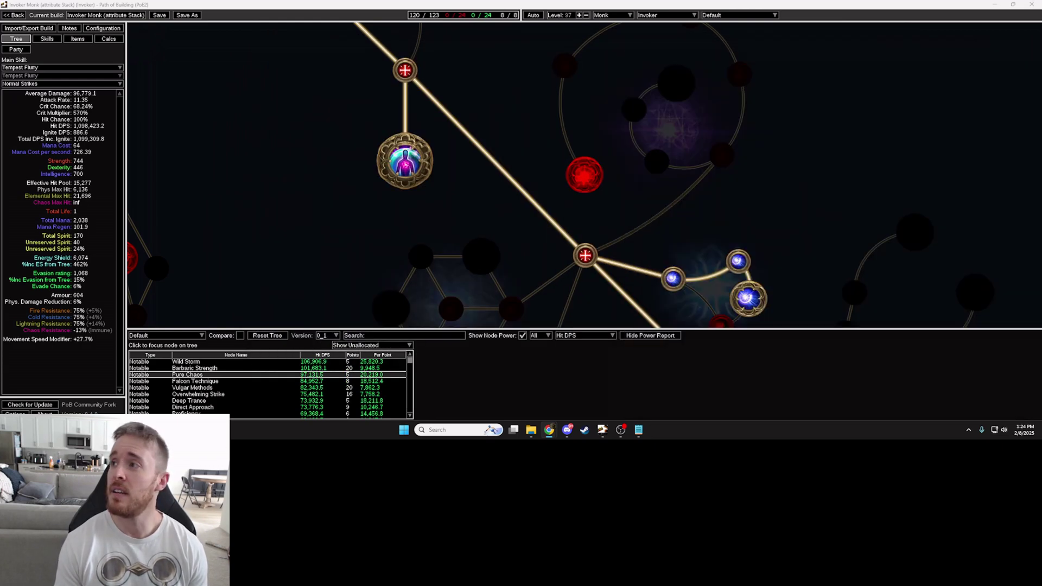
# Focus the passive tree on Falcon Technique, then search the trade page for jewels allocating it instead of Pure Chaos
pyautogui.click(296, 382)
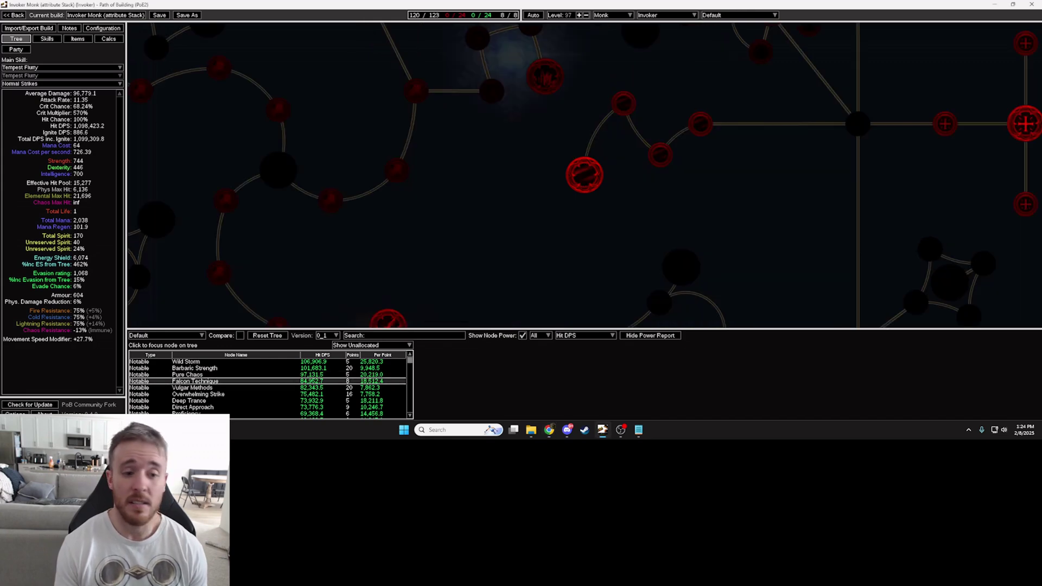
pyautogui.hotkey('alt', 'Tab')
pyautogui.scroll(3, 735, 164)
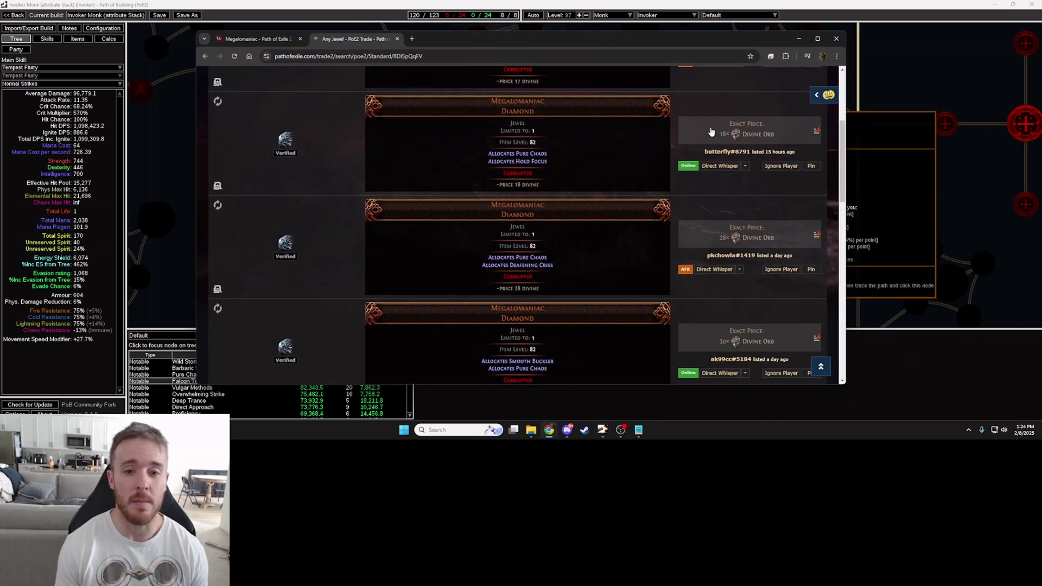
pyautogui.click(794, 154)
pyautogui.moveTo(438, 45); pyautogui.dragTo(373, 42)
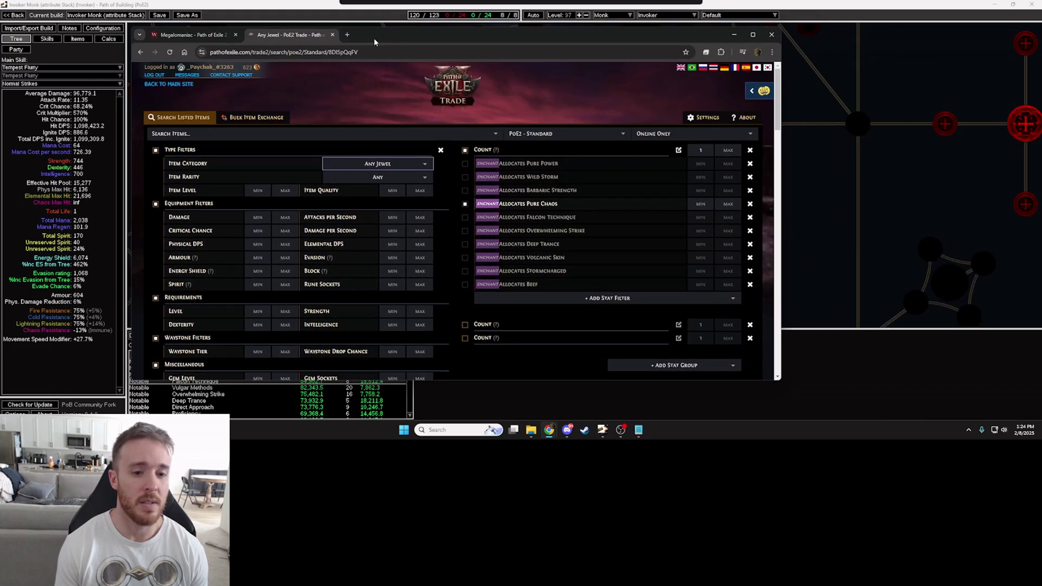
pyautogui.click(465, 205)
pyautogui.scroll(-8, 467, 212)
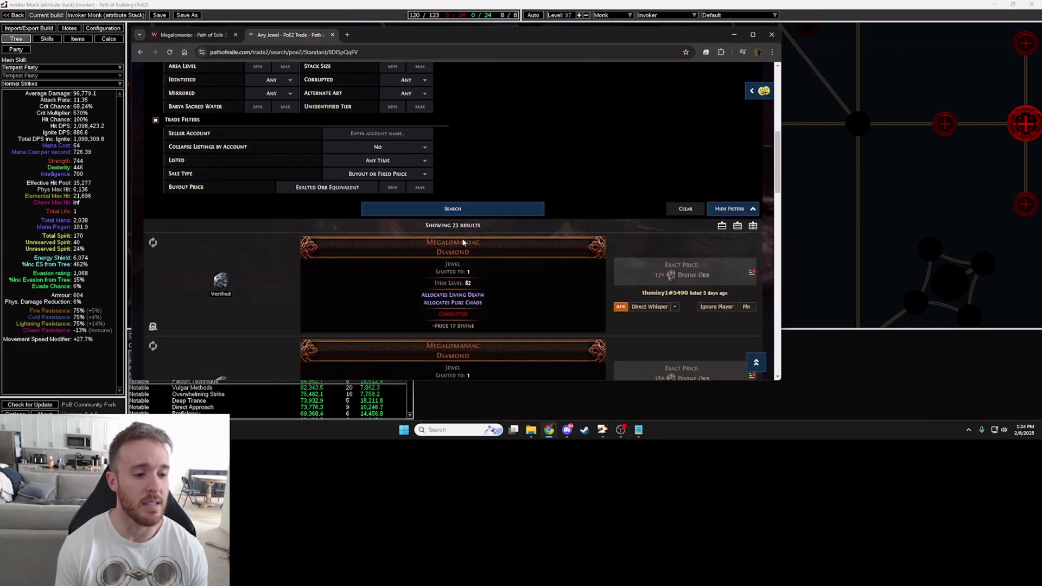
pyautogui.click(468, 216)
# Compare the prices and extra notables of the Falcon Technique jewels, then move the browser away from the passive tree
pyautogui.scroll(-5, 597, 179)
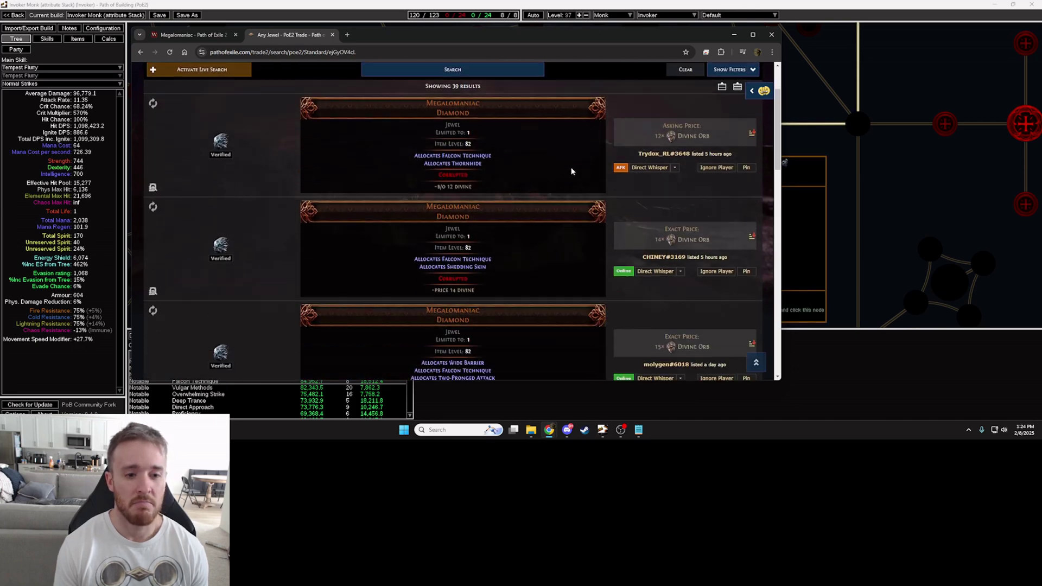
pyautogui.scroll(-1, 571, 171)
pyautogui.moveTo(434, 34); pyautogui.dragTo(1041, 65)
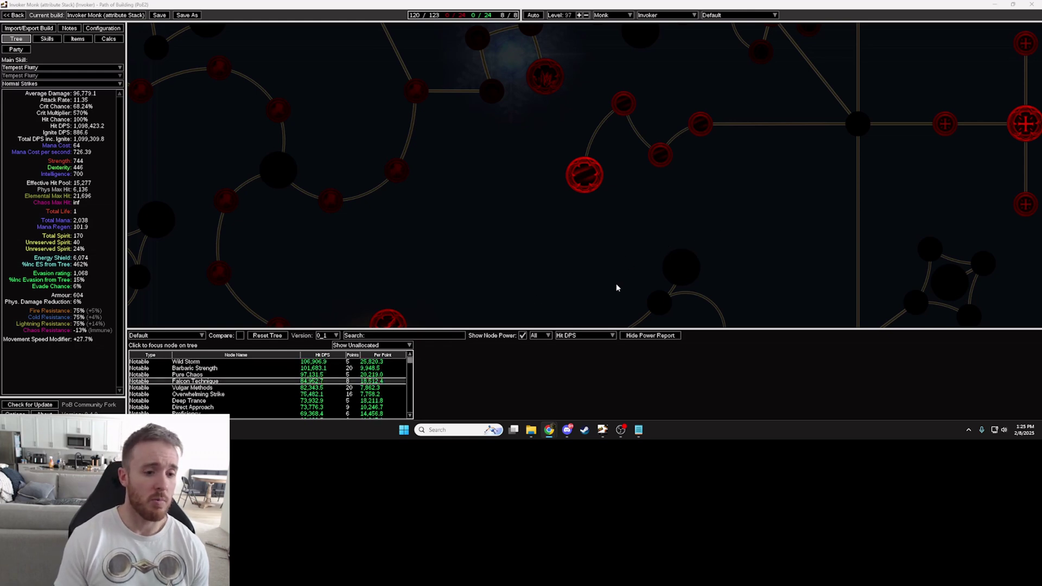
# Examine which other stats the node power report can rank by, including defences, attributes, maximum hit taken and crit, keeping Hit DPS
pyautogui.scroll(-5, 733, 199)
pyautogui.scroll(-2, 738, 200)
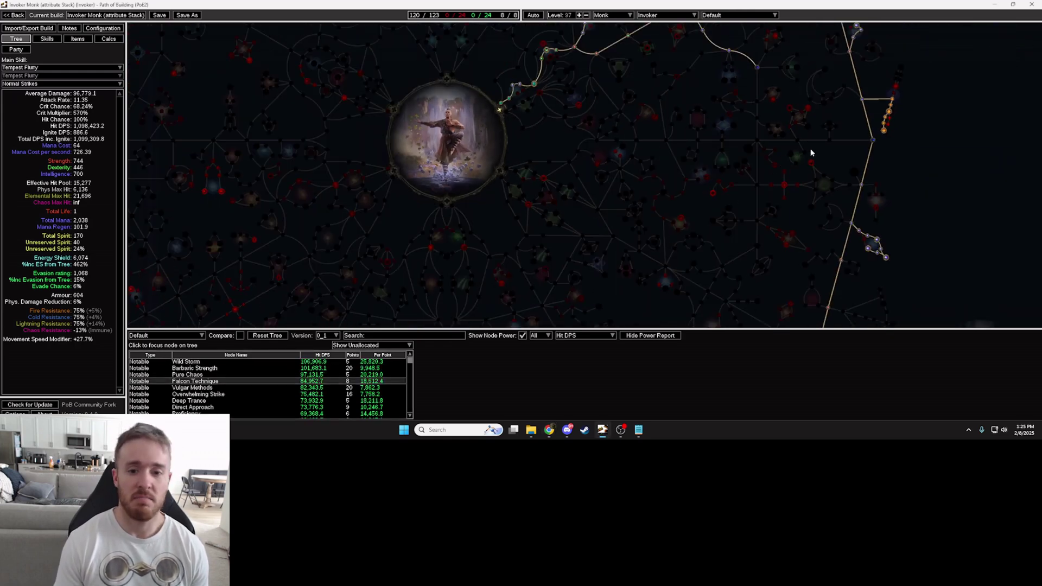
pyautogui.moveTo(811, 152); pyautogui.dragTo(767, 290)
pyautogui.click(591, 337)
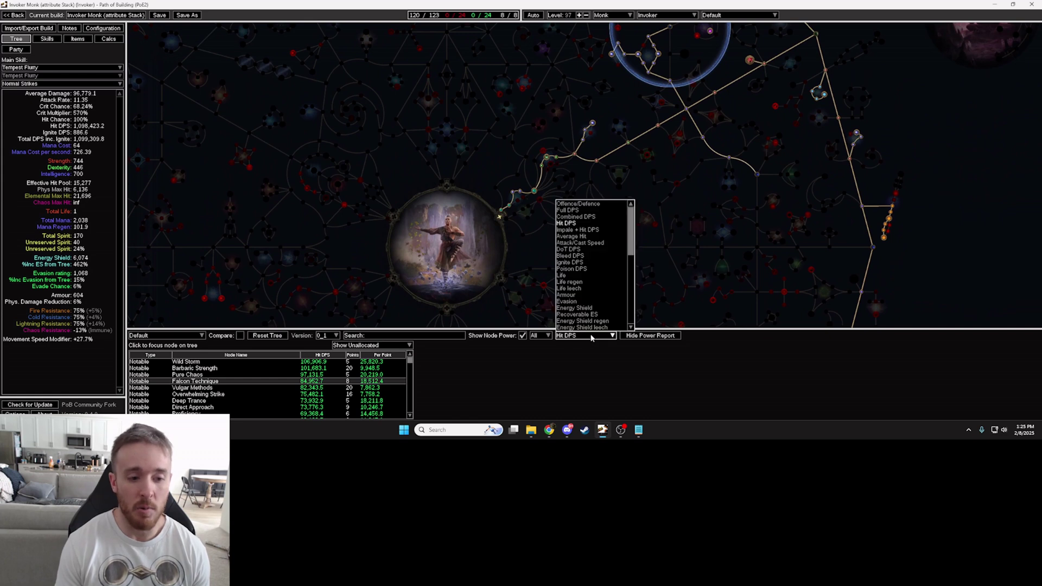
pyautogui.scroll(-2, 635, 242)
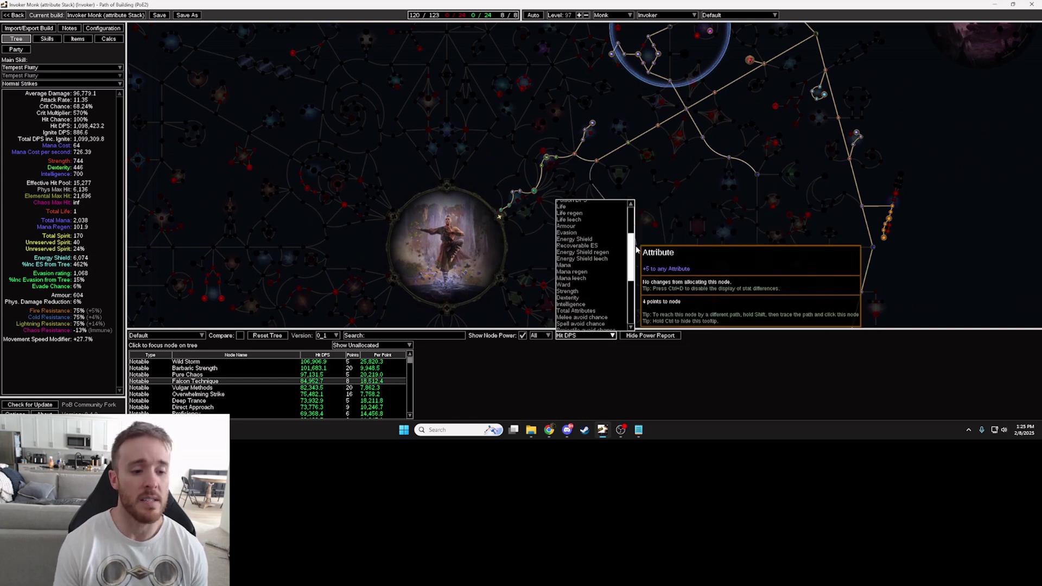
pyautogui.scroll(2, 632, 242)
pyautogui.scroll(-3, 632, 242)
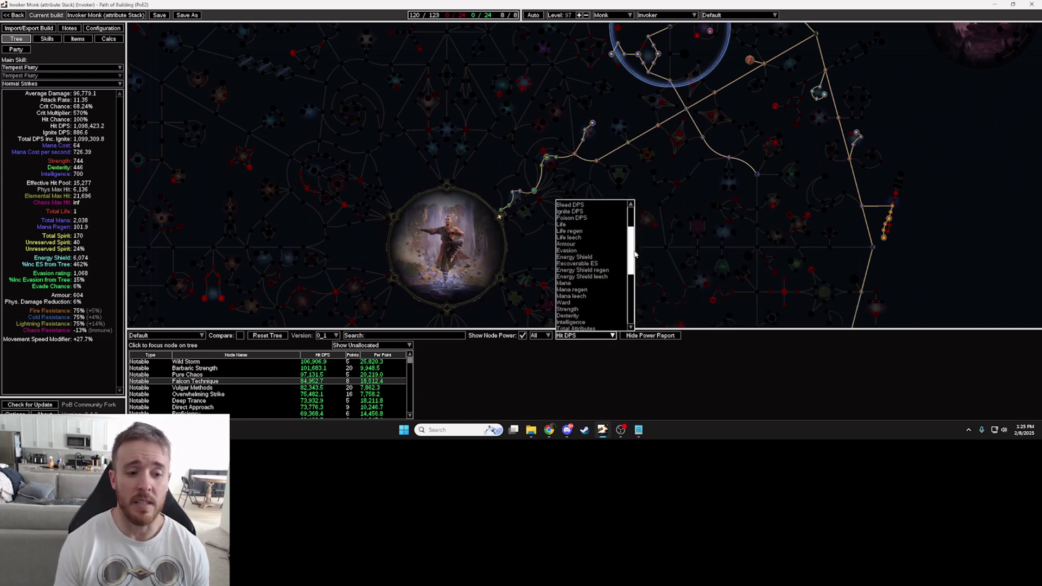
pyautogui.scroll(-5, 630, 255)
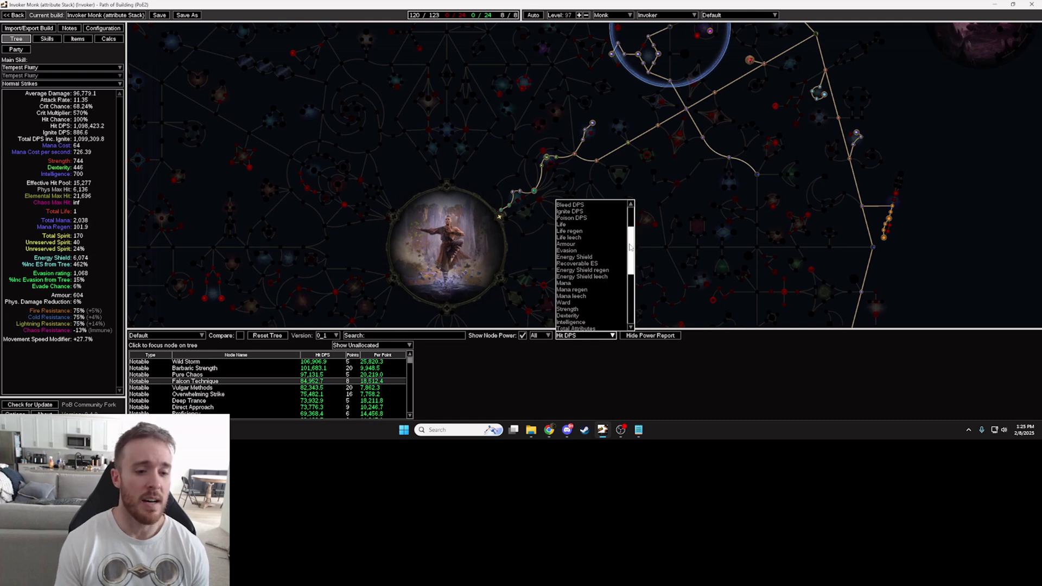
pyautogui.scroll(-1, 632, 283)
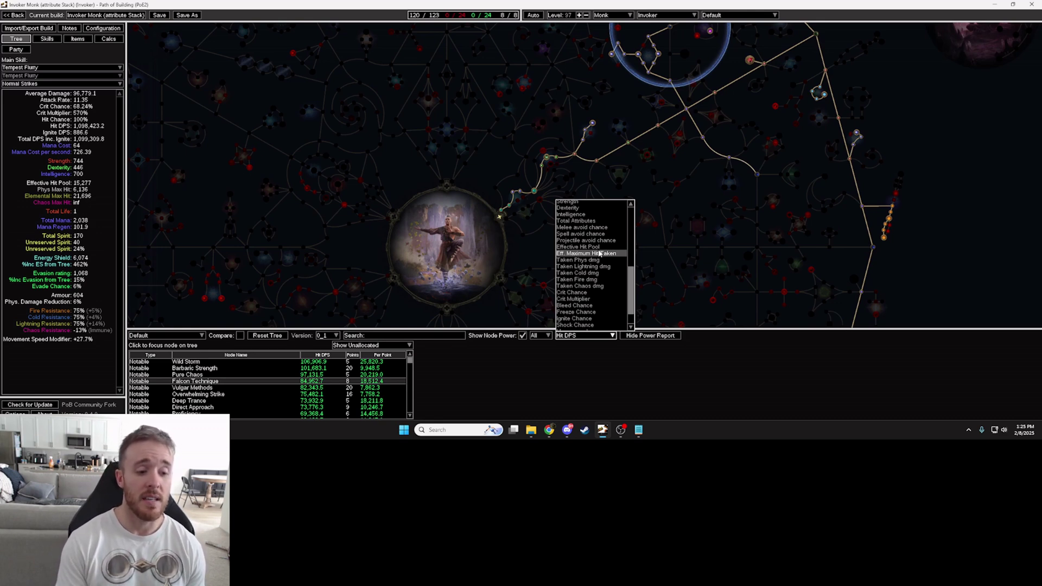
pyautogui.click(645, 363)
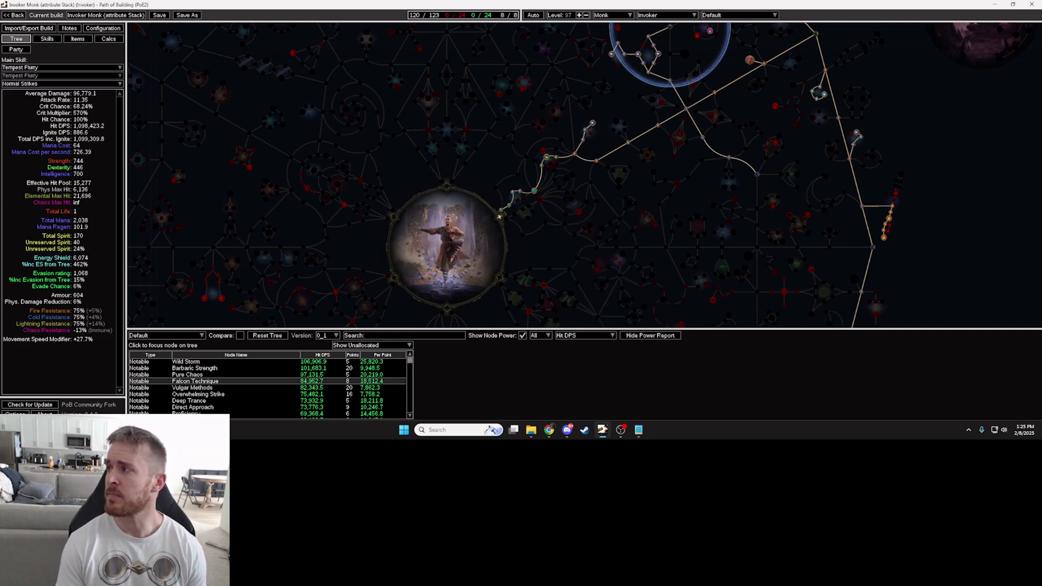
# Bring back the trade page and enable all the remaining notable filters in the first Count group, from Pure Power through Beef
pyautogui.moveTo(1041, 77); pyautogui.dragTo(588, 29)
pyautogui.click(781, 145)
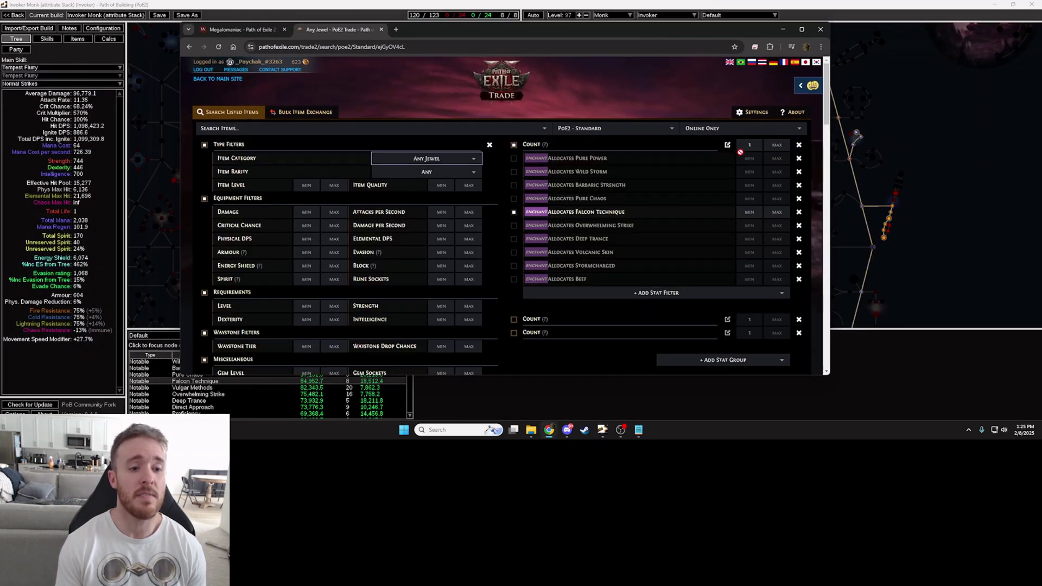
pyautogui.click(513, 158)
pyautogui.click(513, 172)
pyautogui.click(513, 185)
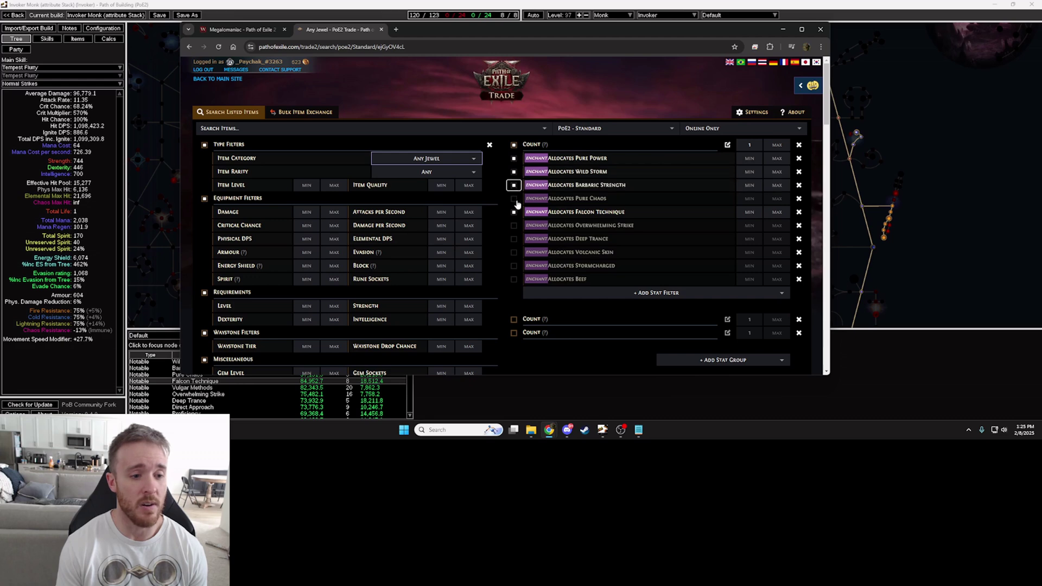
pyautogui.click(513, 198)
pyautogui.click(513, 225)
pyautogui.click(513, 239)
pyautogui.click(513, 252)
pyautogui.click(514, 266)
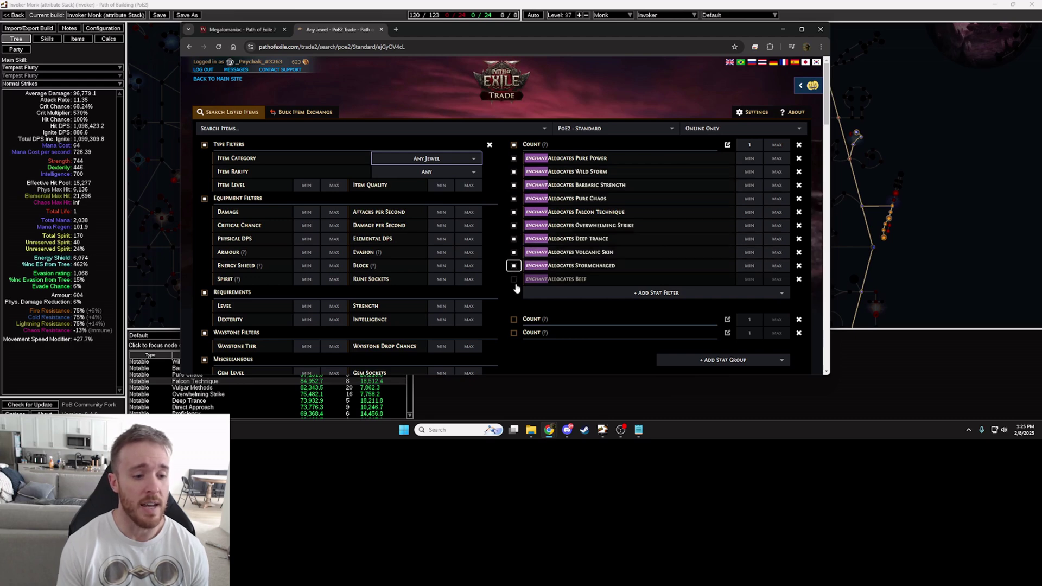
pyautogui.click(513, 278)
# Search for jewels allocating at least one of the enabled notables, look over the cheapest listings, and return to the passive tree
pyautogui.scroll(-1, 498, 277)
pyautogui.scroll(-5, 499, 277)
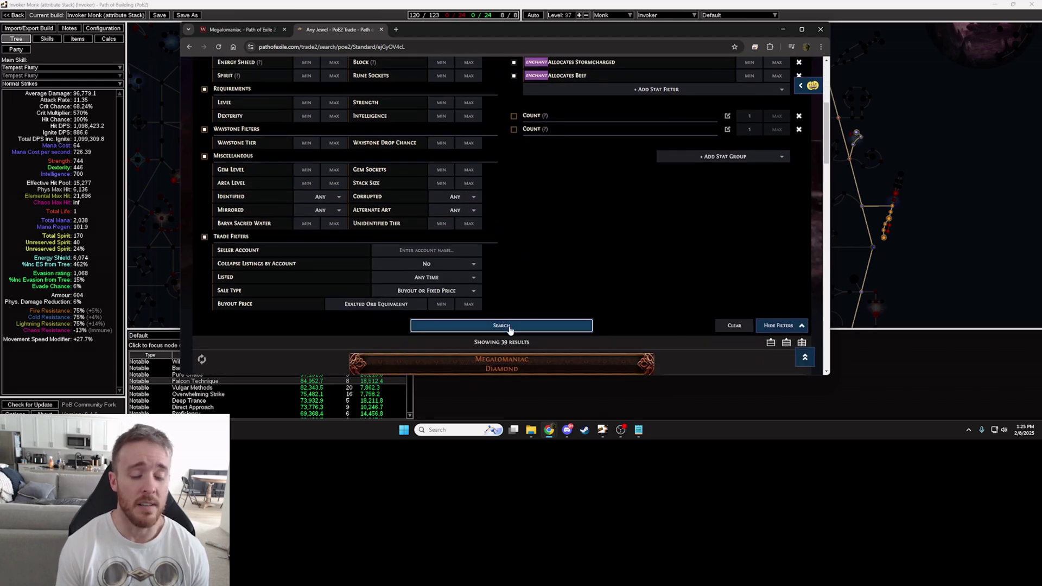
pyautogui.click(509, 327)
pyautogui.scroll(-1, 360, 179)
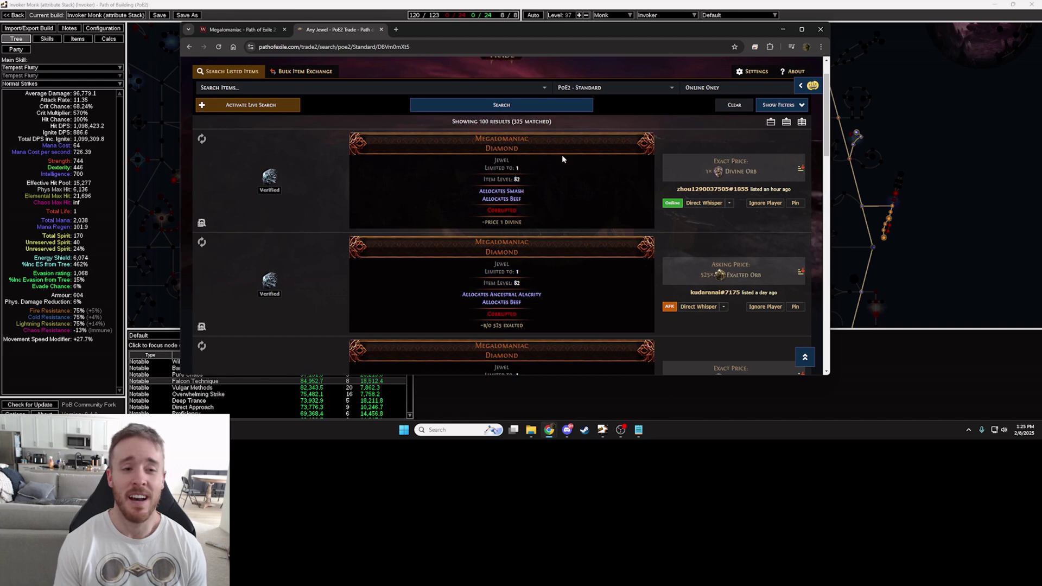
pyautogui.moveTo(639, 28); pyautogui.dragTo(932, 57)
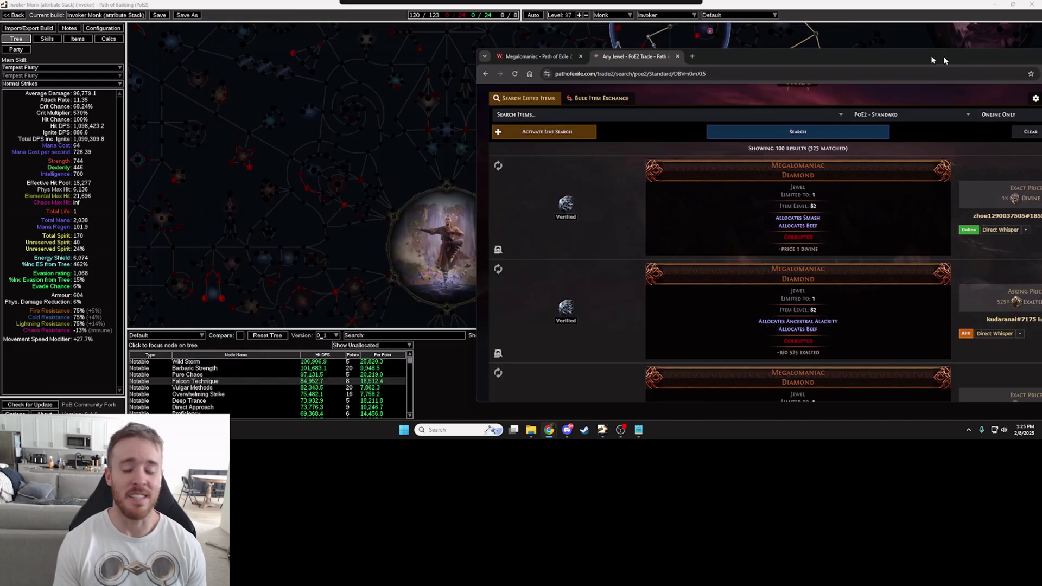
pyautogui.hotkey('alt', 'Tab')
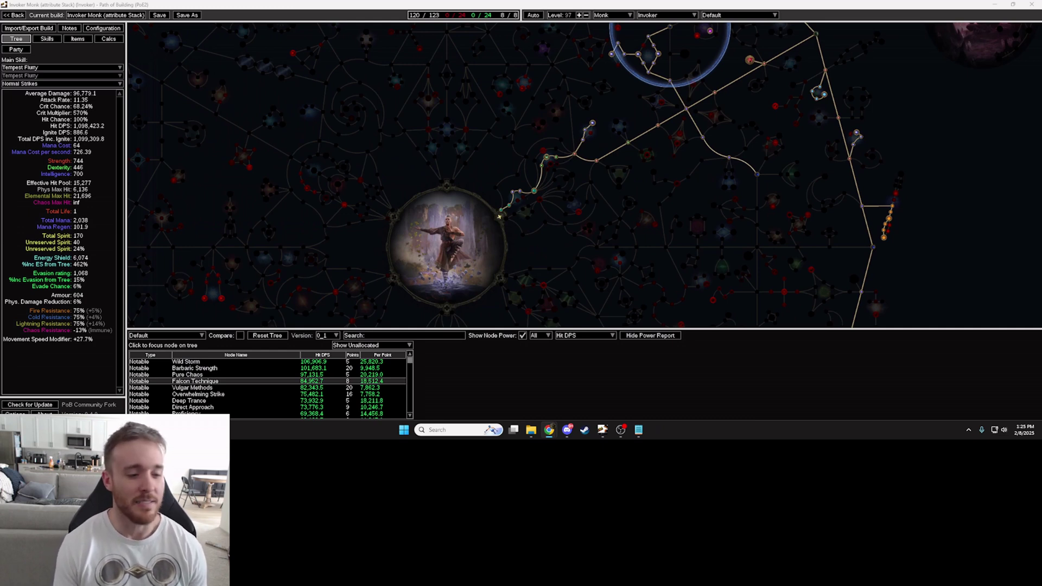
pyautogui.moveTo(565, 252); pyautogui.dragTo(518, 239)
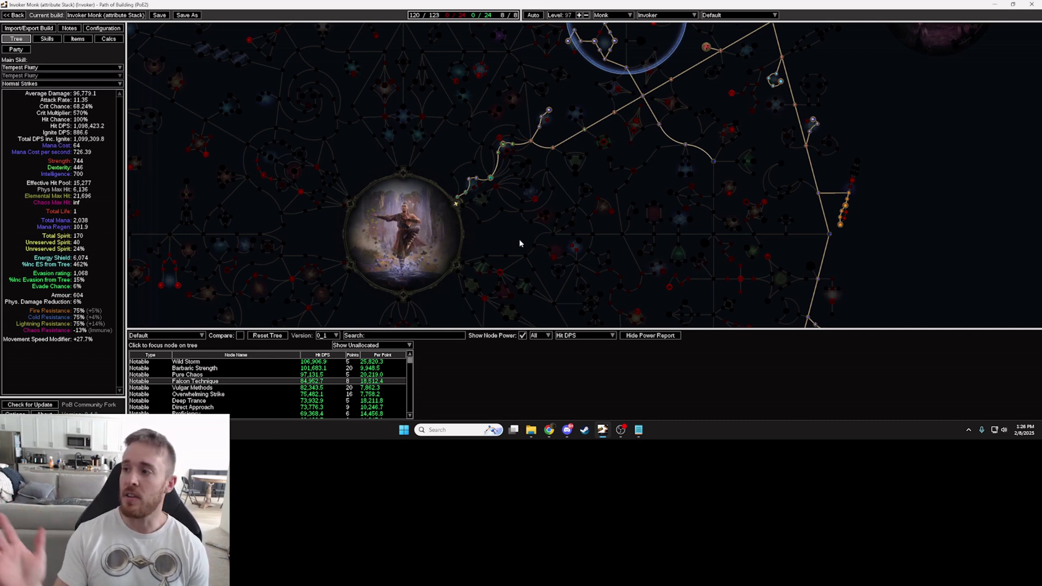
pyautogui.moveTo(631, 160); pyautogui.dragTo(643, 183)
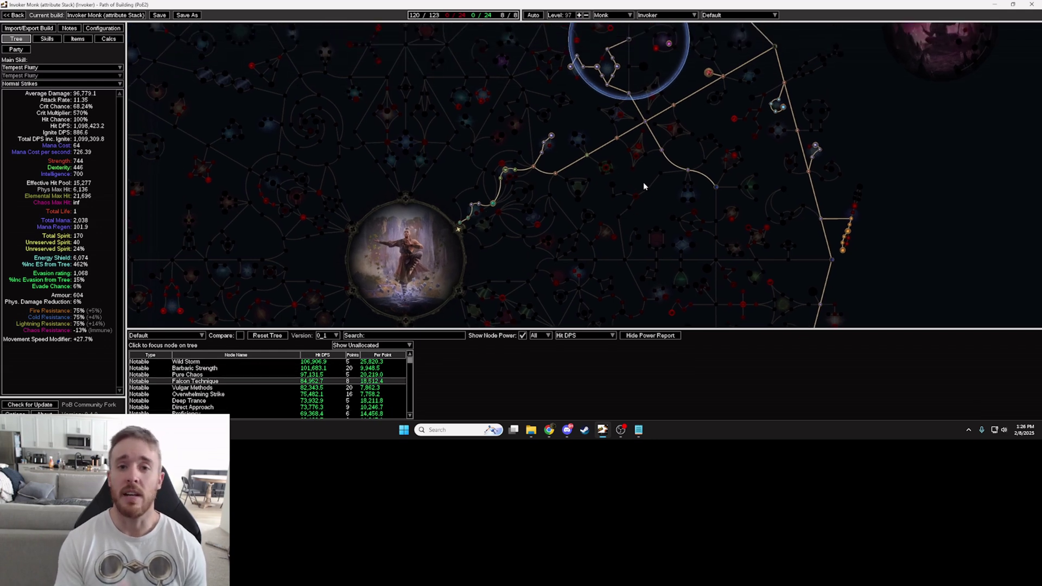